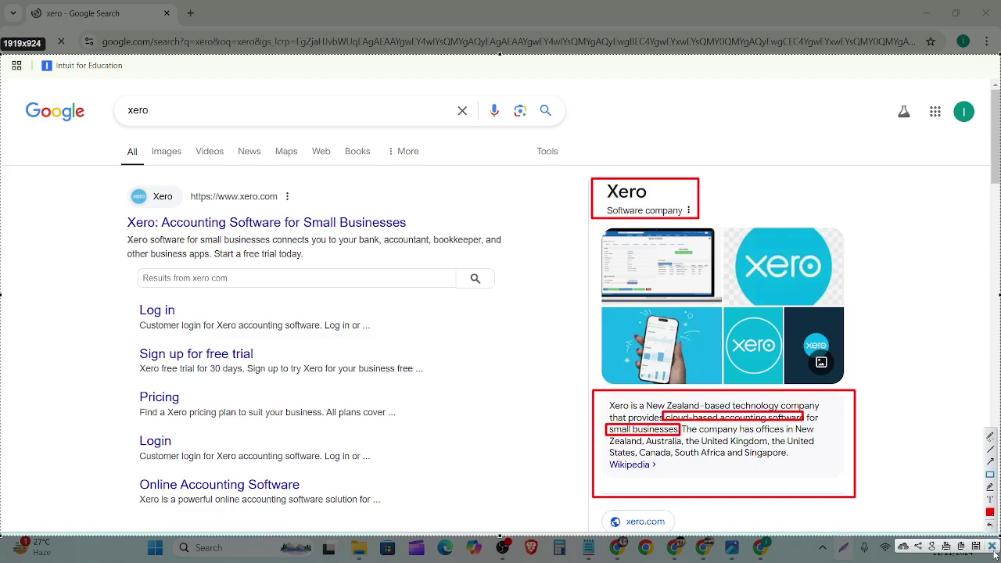
Open the 'Xero: Accounting Software for Small Businesses' result from the Google search for 'xero'
{"action": "key", "text": "Escape"}
{"action": "left_click", "coordinate": [297, 225]}
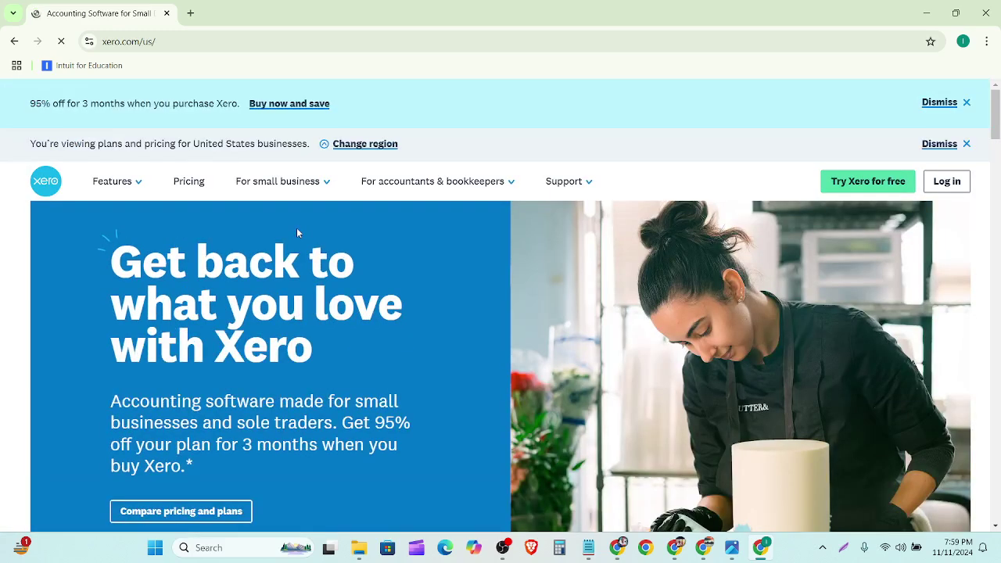
Dismiss the 95% off promotion banner and the United States region banner on xero.com/us
{"action": "left_click", "coordinate": [968, 103]}
{"action": "left_click", "coordinate": [967, 95]}
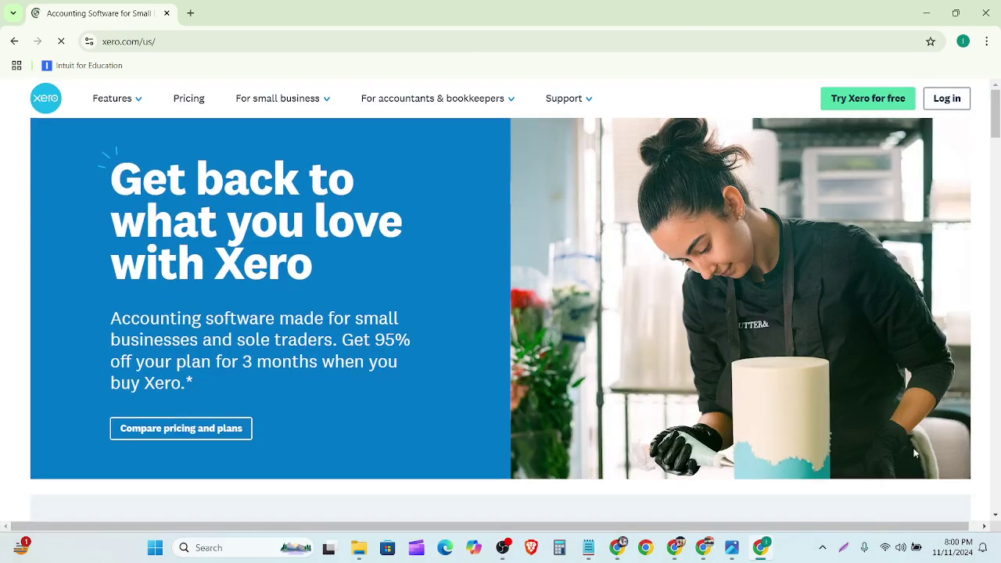
{"action": "left_click", "coordinate": [843, 551]}
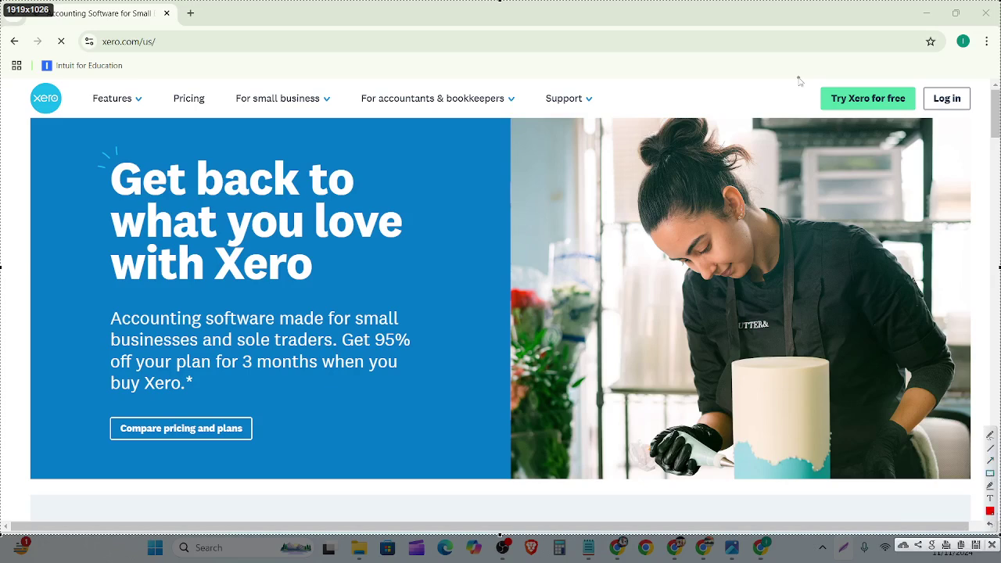
{"action": "left_click_drag", "start_coordinate": [799, 77], "coordinate": [920, 128]}
{"action": "left_click_drag", "start_coordinate": [925, 83], "coordinate": [983, 132]}
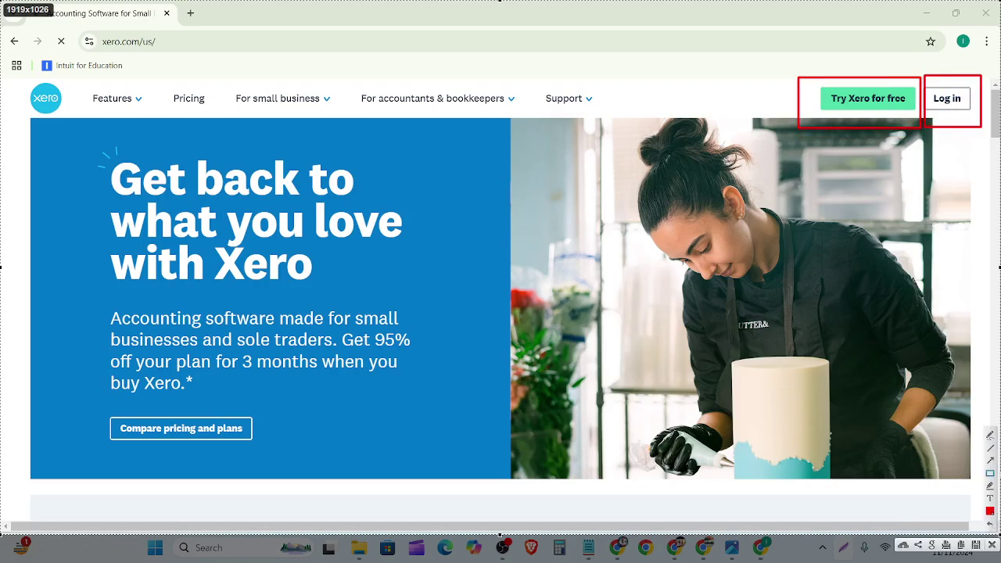
{"action": "left_click", "coordinate": [991, 461]}
{"action": "left_click_drag", "start_coordinate": [871, 356], "coordinate": [940, 126]}
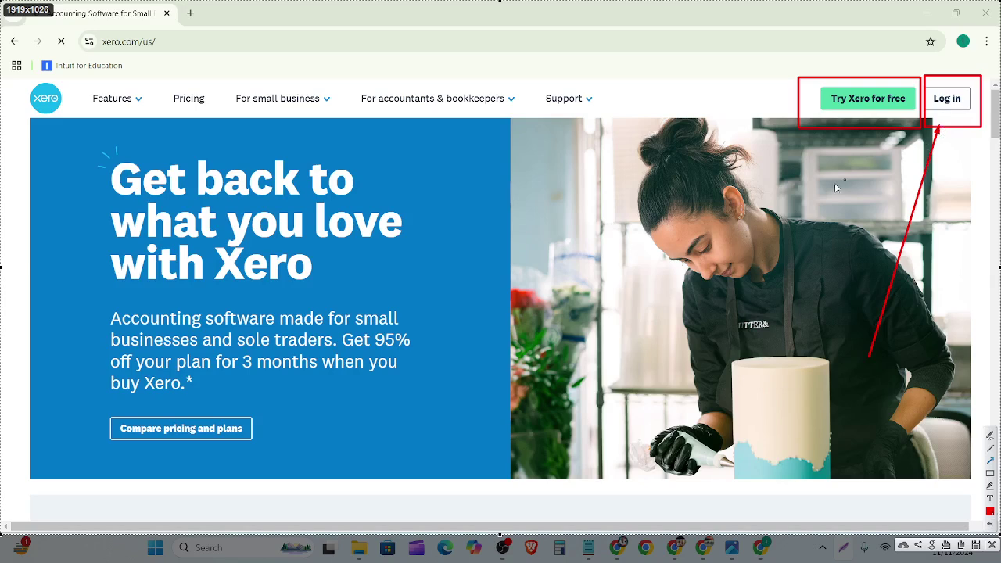
{"action": "left_click_drag", "start_coordinate": [719, 245], "coordinate": [827, 116]}
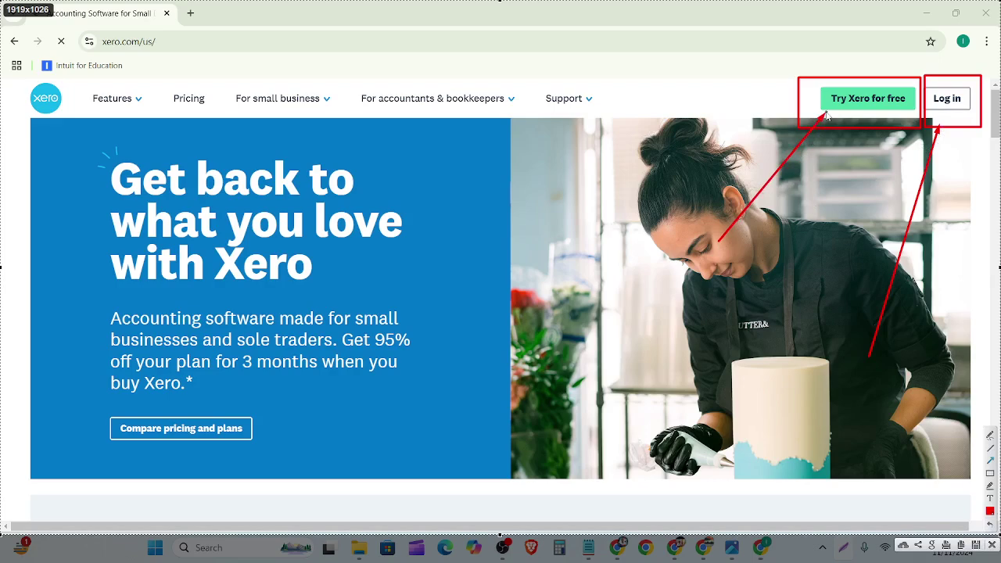
{"action": "left_click", "coordinate": [992, 546]}
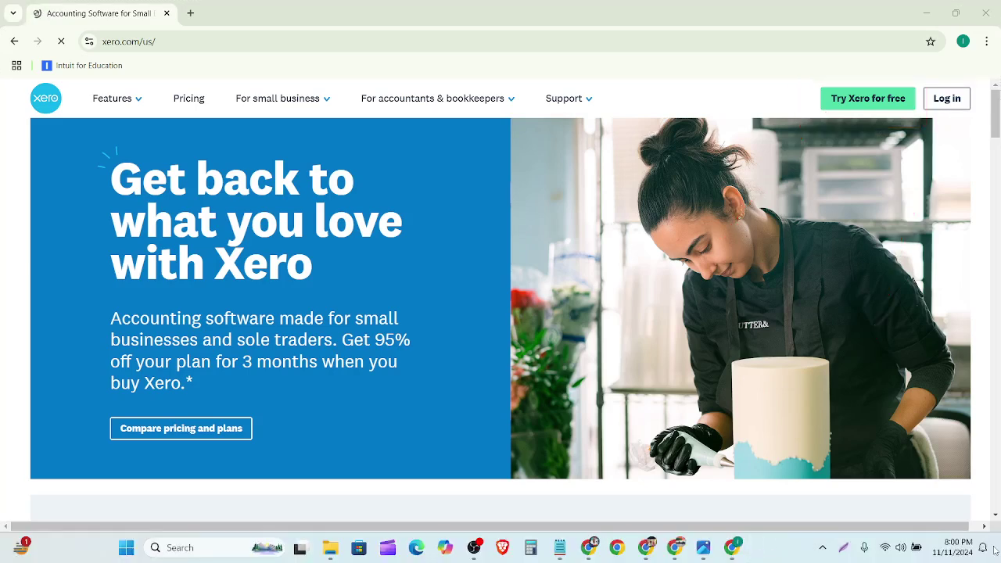
Open the 30-day free trial sign-up page with 'Try Xero for free'
{"action": "left_click", "coordinate": [874, 104]}
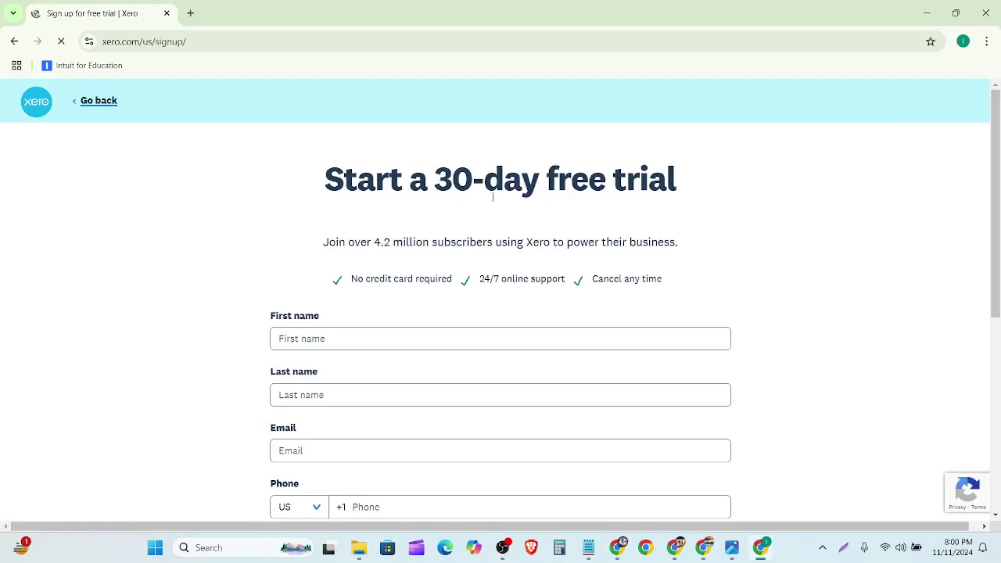
{"action": "scroll", "coordinate": [493, 198], "scroll_direction": "down", "scroll_amount": 1}
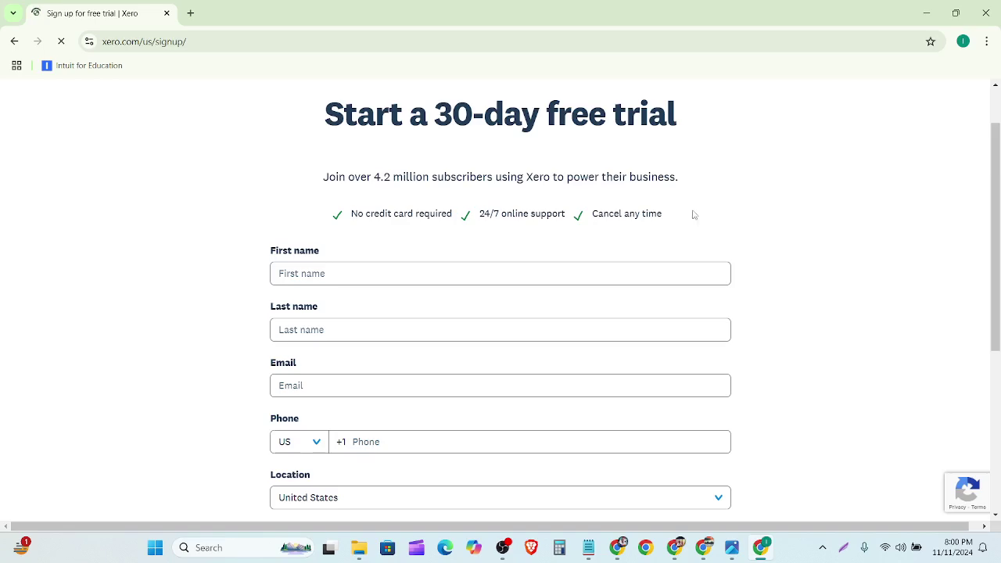
{"action": "scroll", "coordinate": [693, 214], "scroll_direction": "up", "scroll_amount": 1}
{"action": "left_click", "coordinate": [843, 548]}
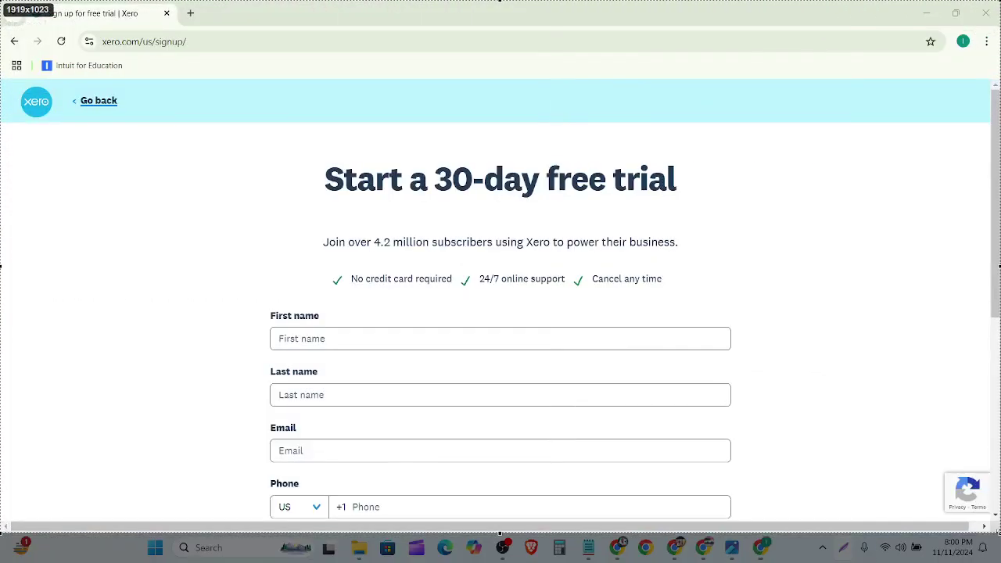
Look over the empty sign-up form and place the cursor in First name
{"action": "left_click", "coordinate": [2, 8]}
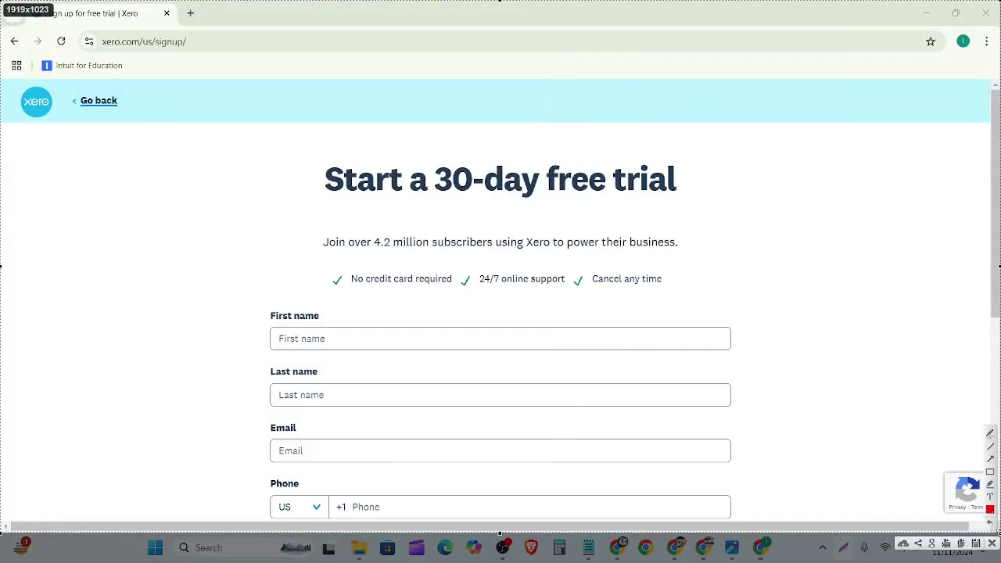
{"action": "left_click", "coordinate": [989, 472]}
{"action": "left_click_drag", "start_coordinate": [18, 83], "coordinate": [69, 131]}
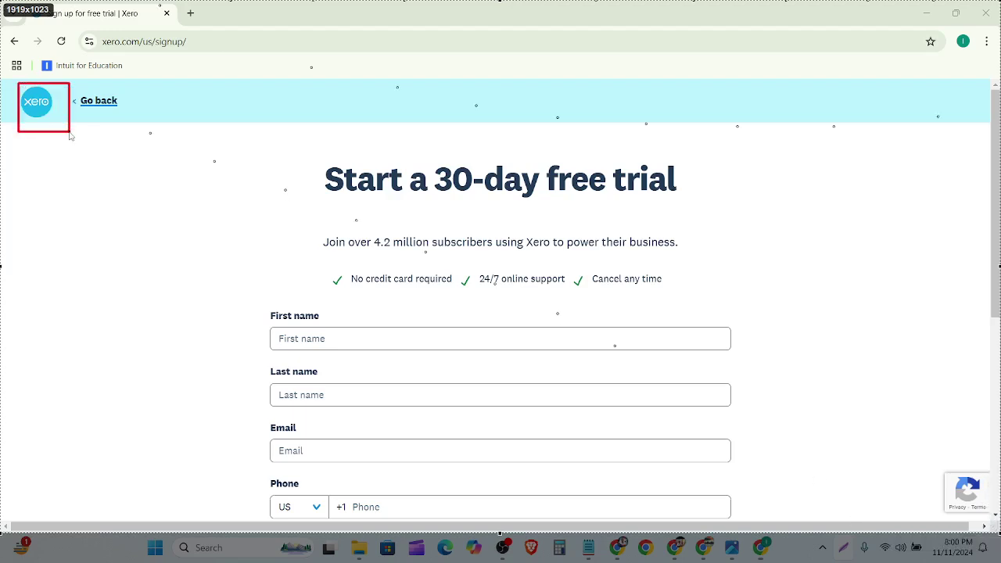
{"action": "mouse_move", "coordinate": [296, 151]}
{"action": "left_mouse_down"}
{"action": "mouse_move", "coordinate": [497, 232]}
{"action": "mouse_move", "coordinate": [778, 226]}
{"action": "mouse_move", "coordinate": [766, 213]}
{"action": "left_mouse_up"}
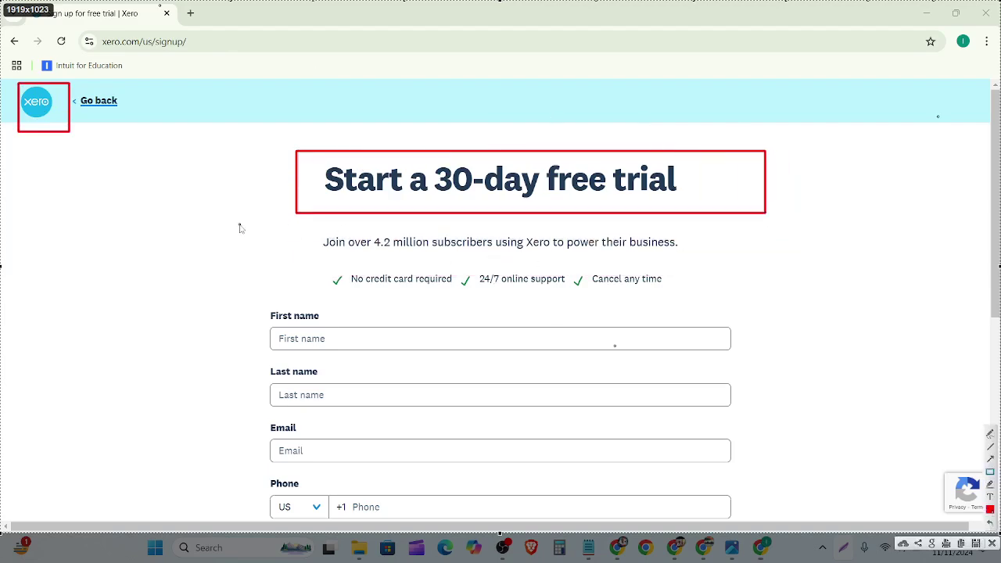
{"action": "left_click_drag", "start_coordinate": [238, 224], "coordinate": [806, 264]}
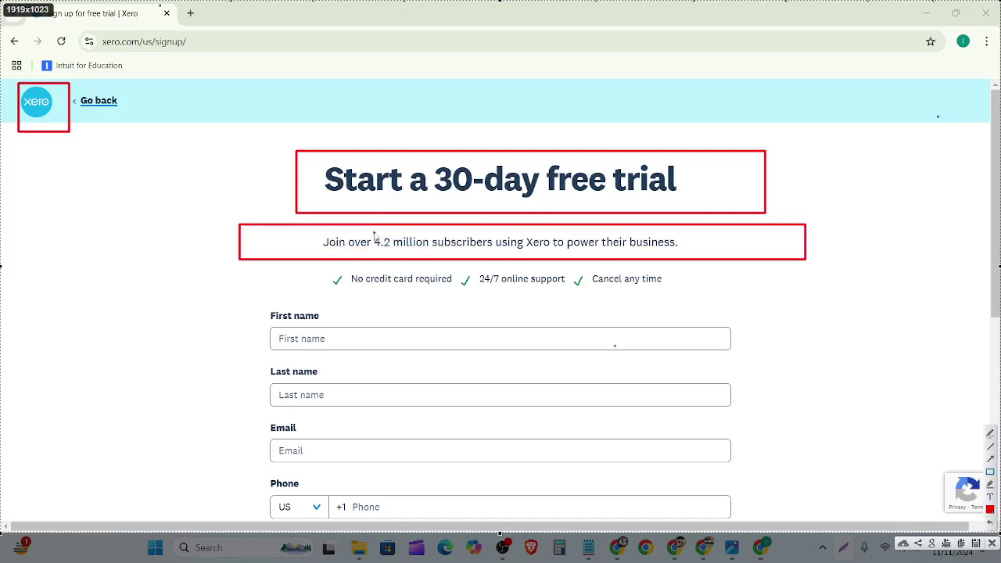
{"action": "mouse_move", "coordinate": [372, 233]}
{"action": "left_mouse_down"}
{"action": "mouse_move", "coordinate": [386, 245]}
{"action": "mouse_move", "coordinate": [490, 255]}
{"action": "mouse_move", "coordinate": [693, 253]}
{"action": "left_mouse_up"}
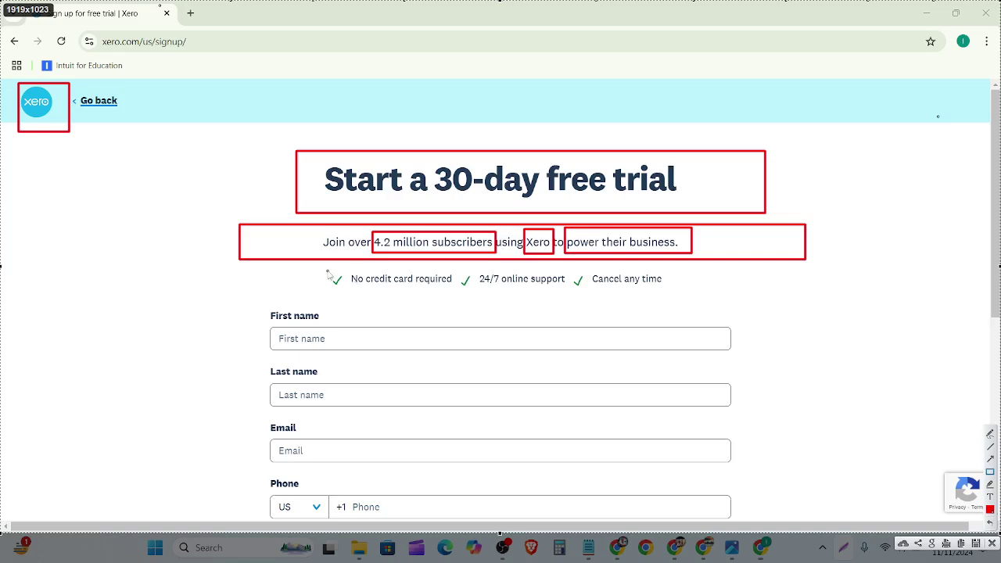
{"action": "mouse_move", "coordinate": [327, 270]}
{"action": "left_mouse_down"}
{"action": "mouse_move", "coordinate": [344, 282]}
{"action": "mouse_move", "coordinate": [458, 297]}
{"action": "mouse_move", "coordinate": [572, 293]}
{"action": "mouse_move", "coordinate": [574, 273]}
{"action": "mouse_move", "coordinate": [677, 291]}
{"action": "left_mouse_up"}
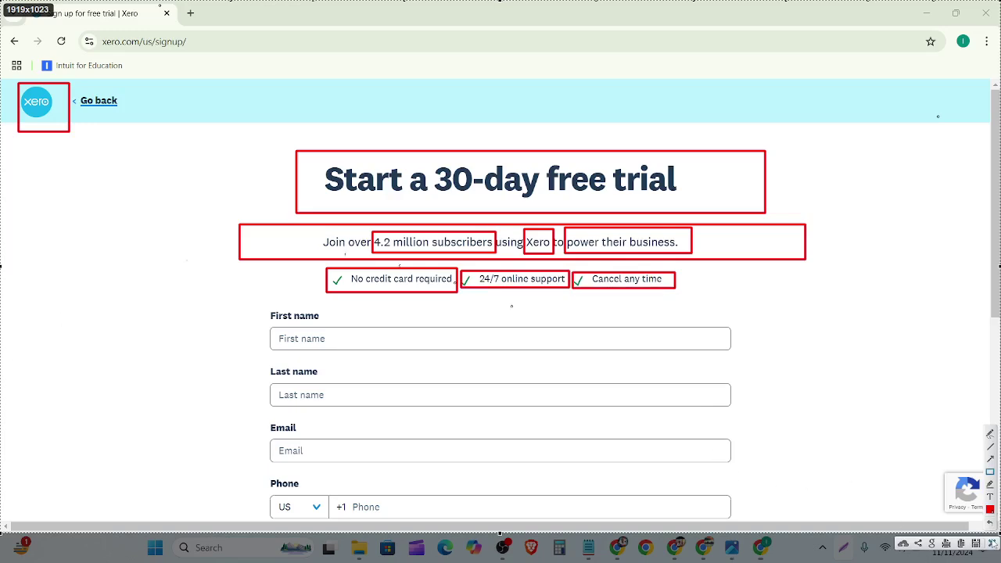
{"action": "key", "text": "Escape"}
{"action": "left_click", "coordinate": [283, 338]}
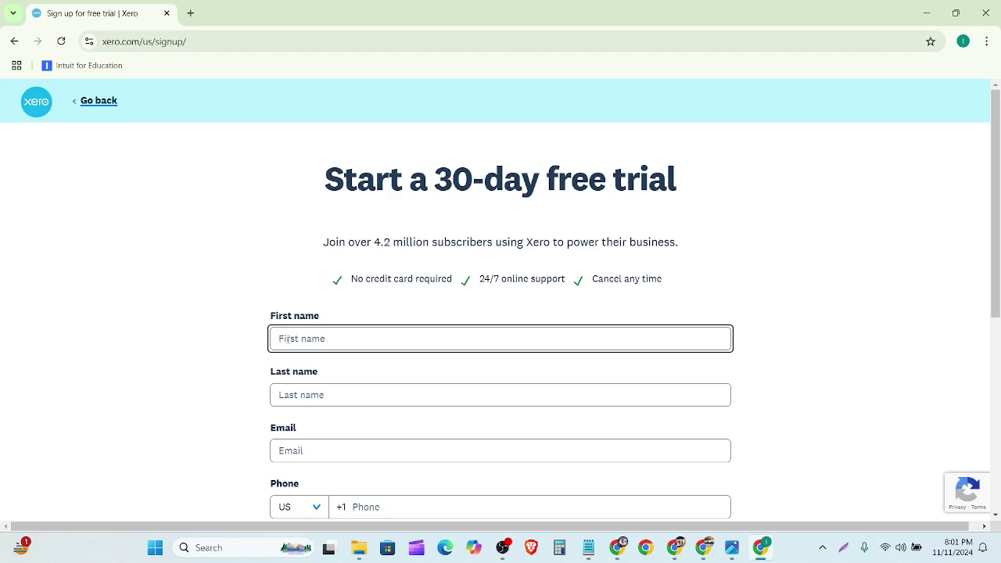
Enter the user's first name and last name on the sign-up form
{"action": "type", "text": "Ibrahim"}
{"action": "left_click", "coordinate": [299, 395]}
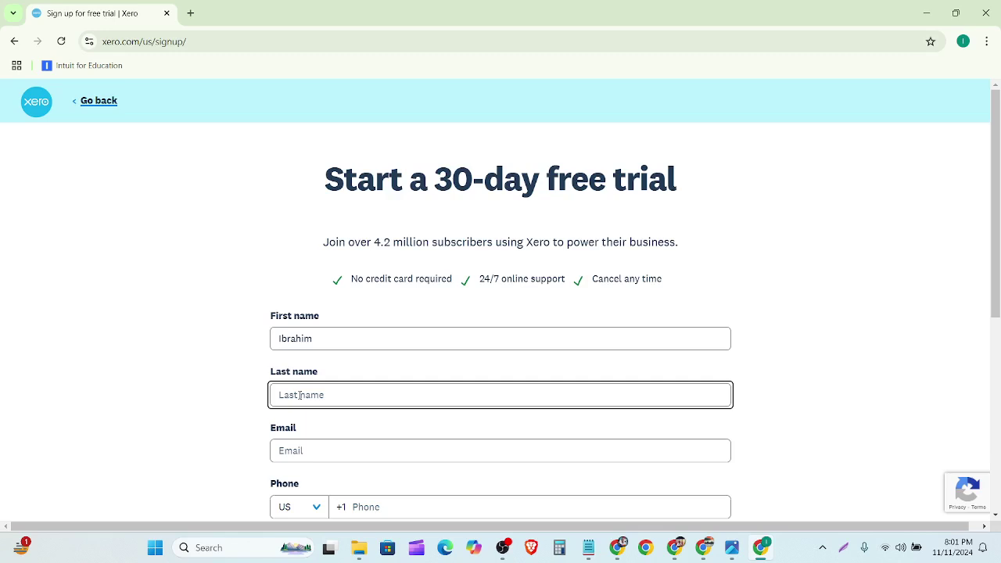
{"action": "type", "text": "Hasan"}
{"action": "scroll", "coordinate": [305, 360], "scroll_direction": "down", "scroll_amount": 2}
{"action": "left_click", "coordinate": [283, 320]}
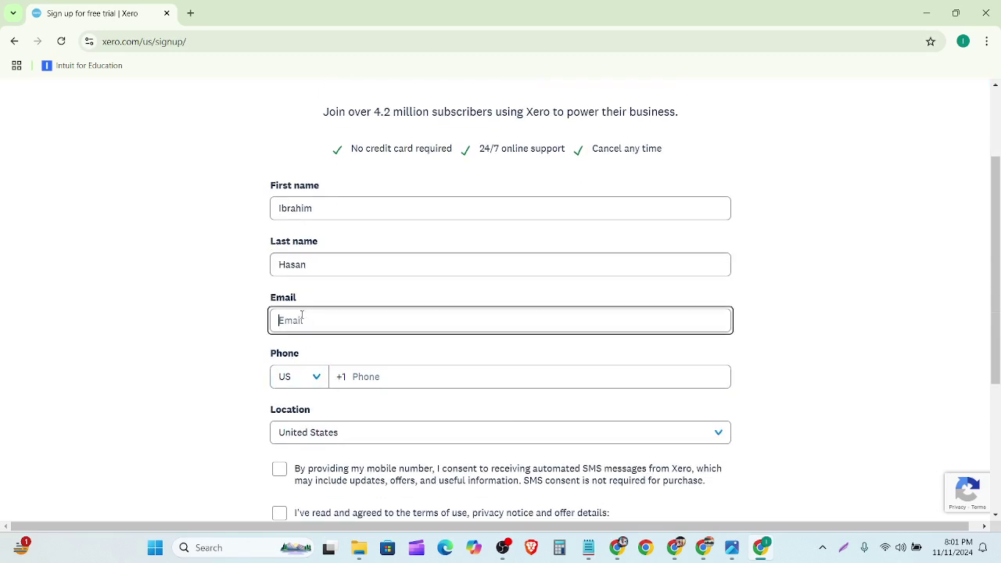
Copy the signed-in Google account's e-mail from a new tab and paste it into Email
{"action": "left_click", "coordinate": [188, 14]}
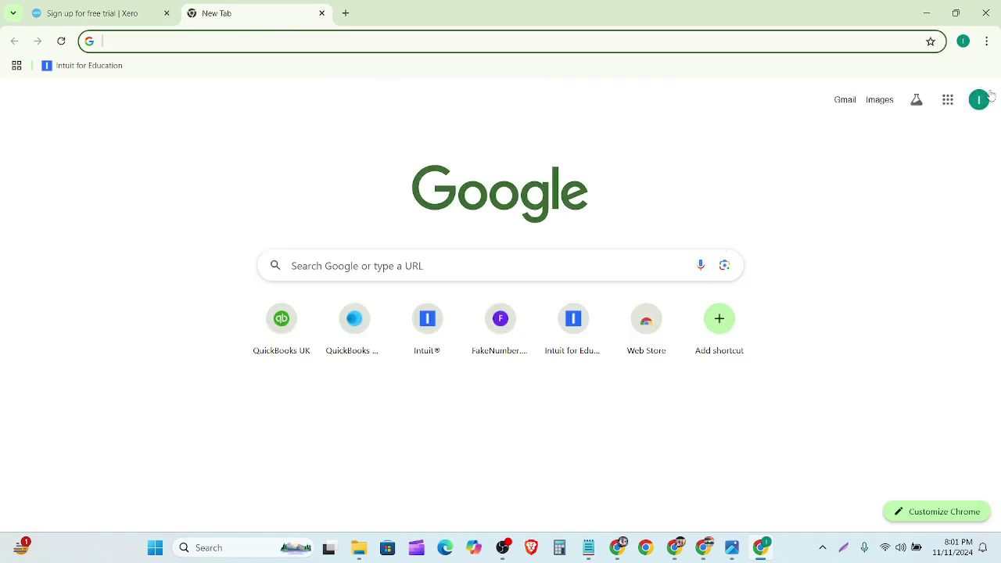
{"action": "left_click", "coordinate": [988, 98]}
{"action": "left_click_drag", "start_coordinate": [917, 141], "coordinate": [795, 146]}
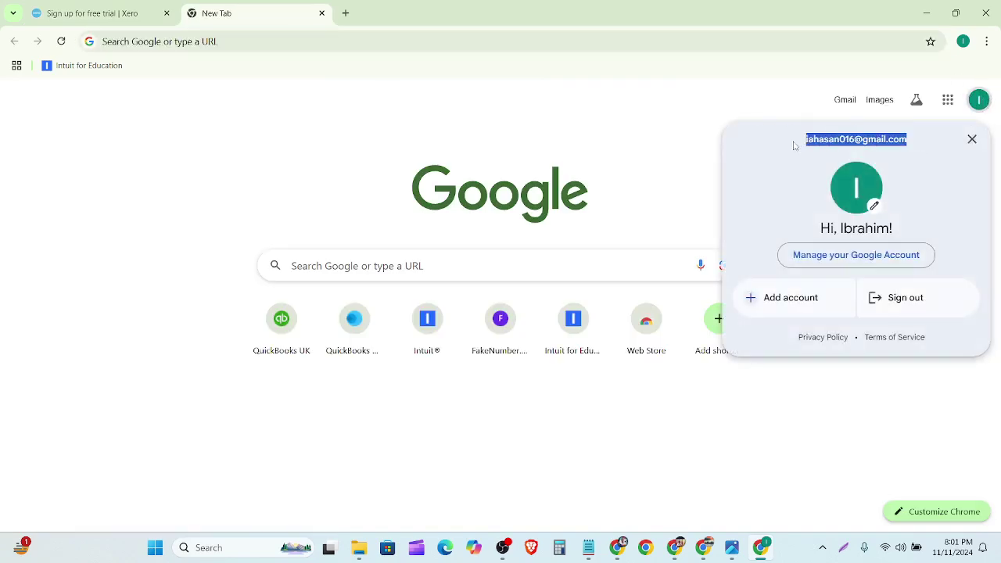
{"action": "left_click", "coordinate": [141, 12]}
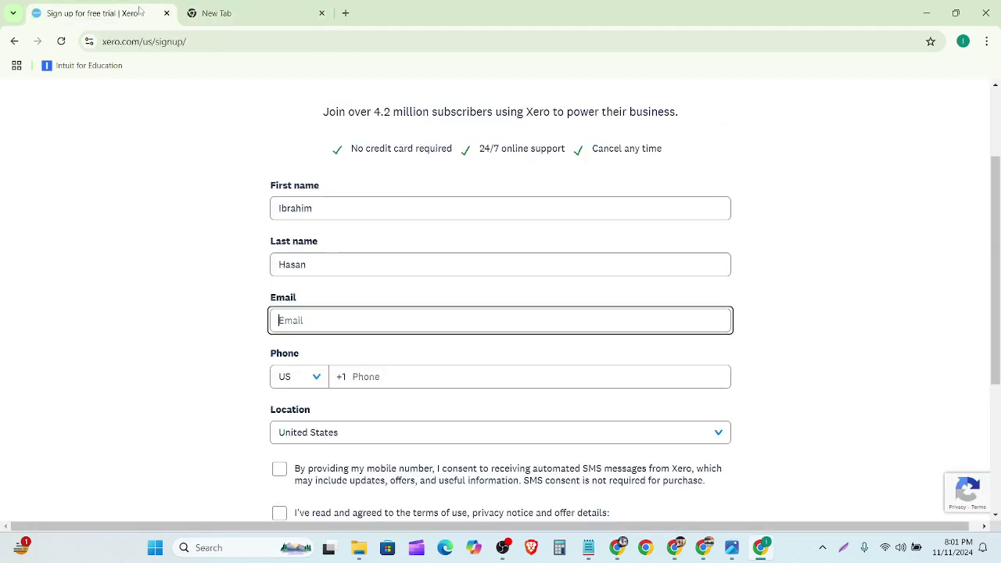
{"action": "key", "text": "ctrl+v"}
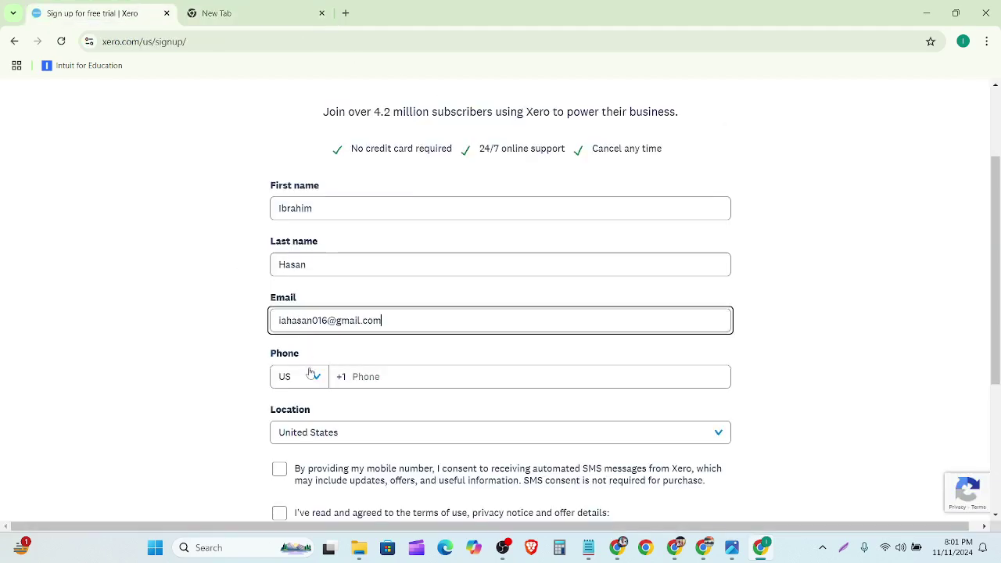
{"action": "left_click", "coordinate": [313, 376]}
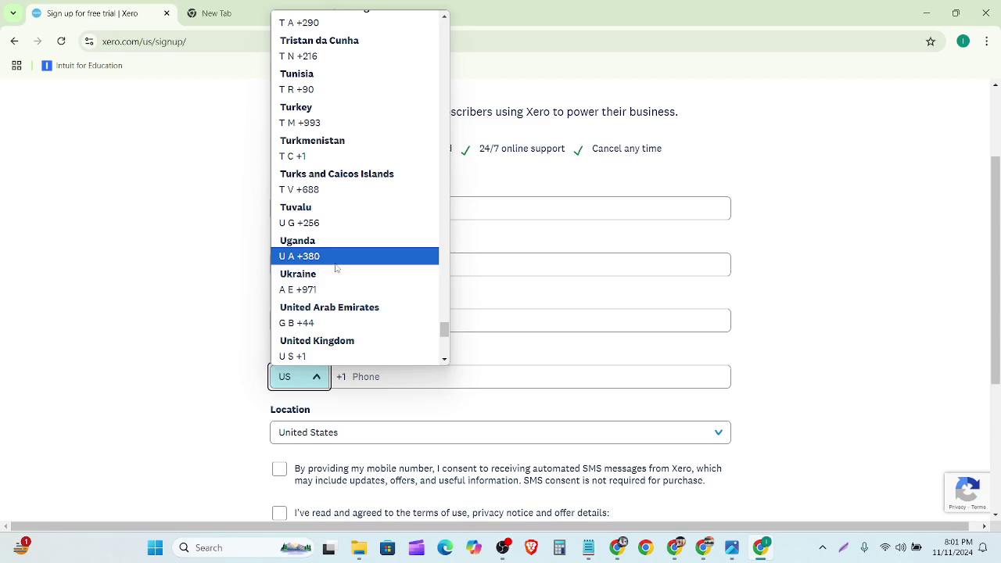
Set the phone country code to Bangladesh (BD +880)
{"action": "scroll", "coordinate": [336, 268], "scroll_direction": "down", "scroll_amount": 5}
{"action": "scroll", "coordinate": [321, 227], "scroll_direction": "up", "scroll_amount": 10}
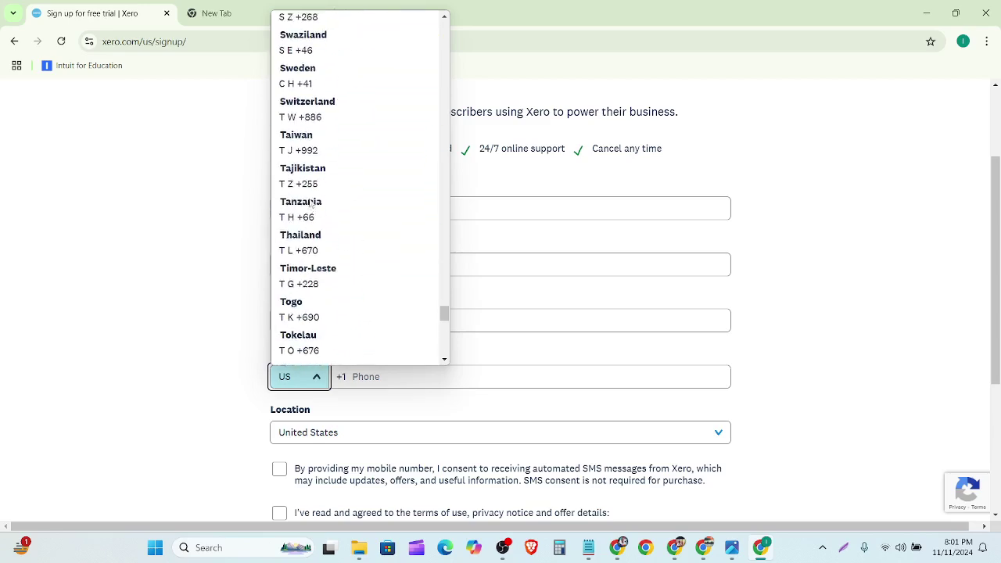
{"action": "scroll", "coordinate": [311, 203], "scroll_direction": "up", "scroll_amount": 20}
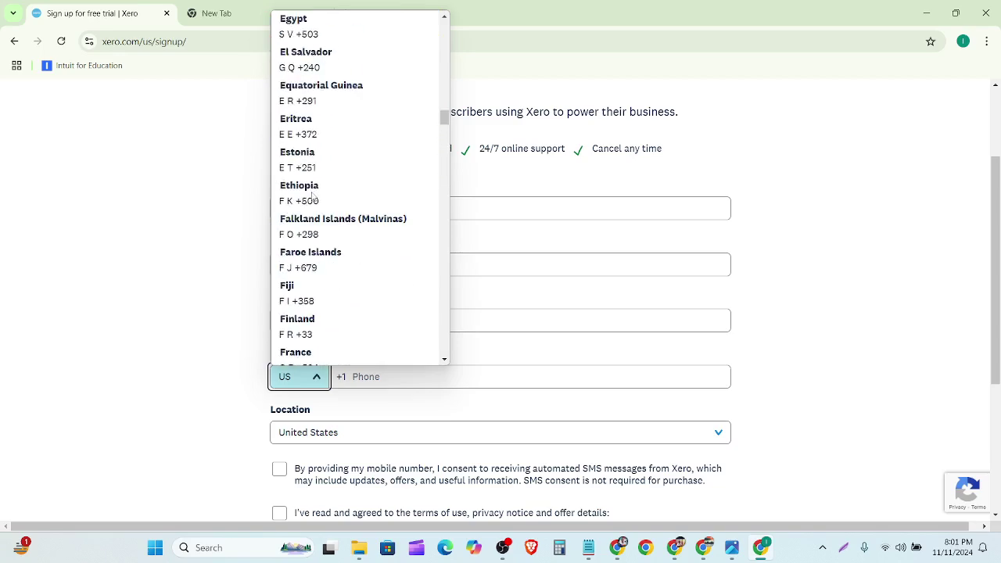
{"action": "scroll", "coordinate": [312, 195], "scroll_direction": "up", "scroll_amount": 10}
{"action": "scroll", "coordinate": [312, 196], "scroll_direction": "up", "scroll_amount": 5}
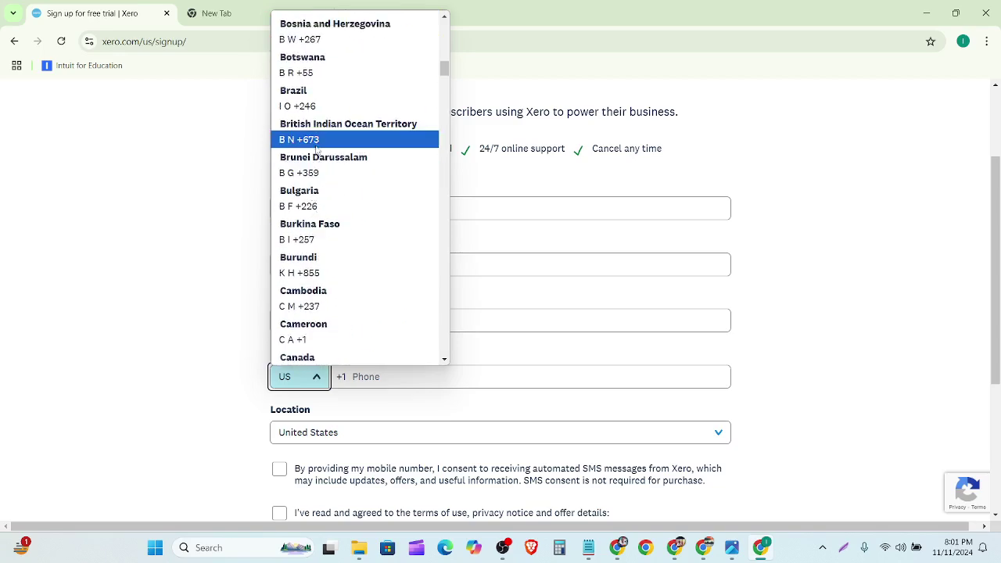
{"action": "scroll", "coordinate": [317, 137], "scroll_direction": "up", "scroll_amount": 2}
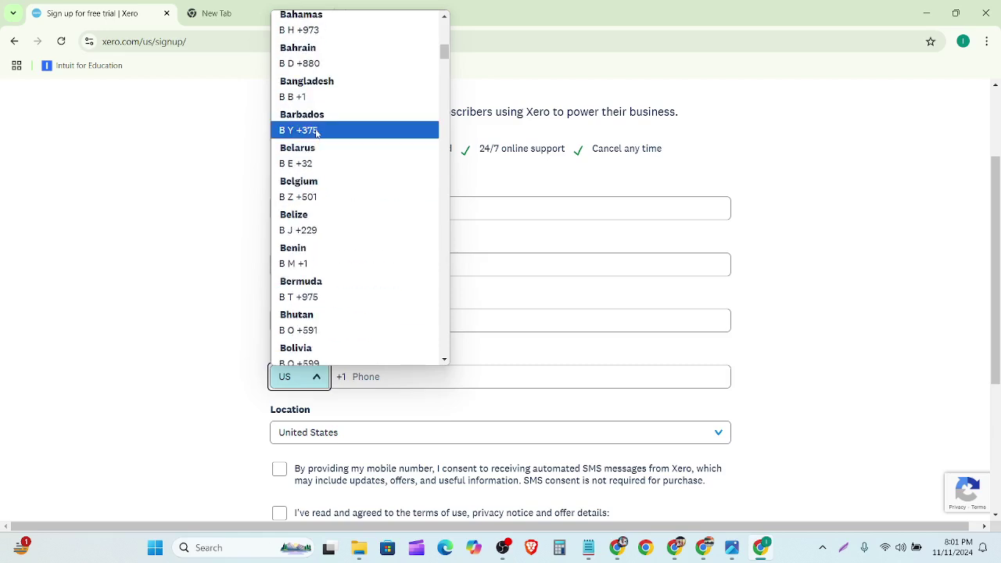
{"action": "left_click", "coordinate": [315, 78]}
{"action": "left_click", "coordinate": [386, 377]}
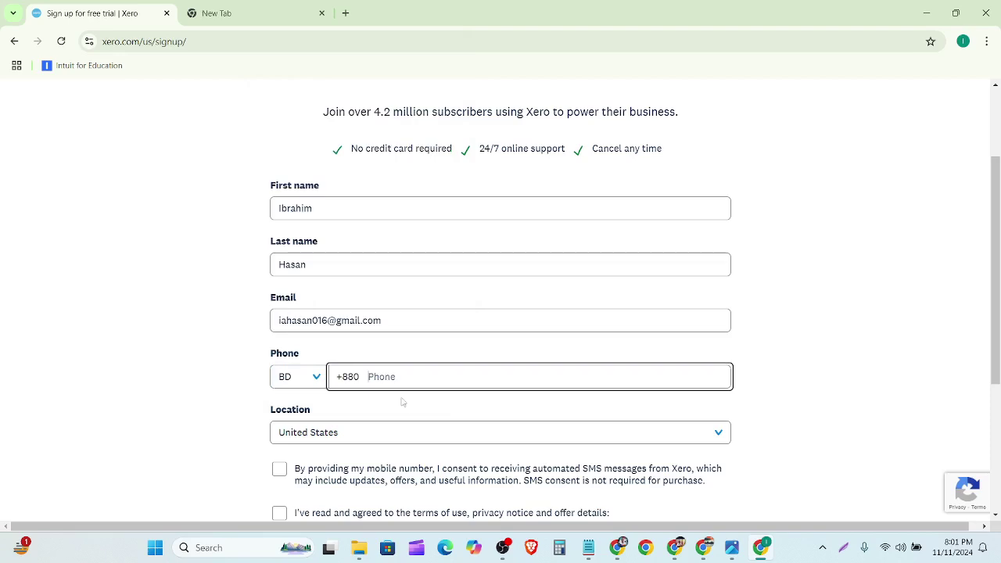
Choose Bangladesh as the sign-up location
{"action": "mouse_move", "coordinate": [502, 547]}
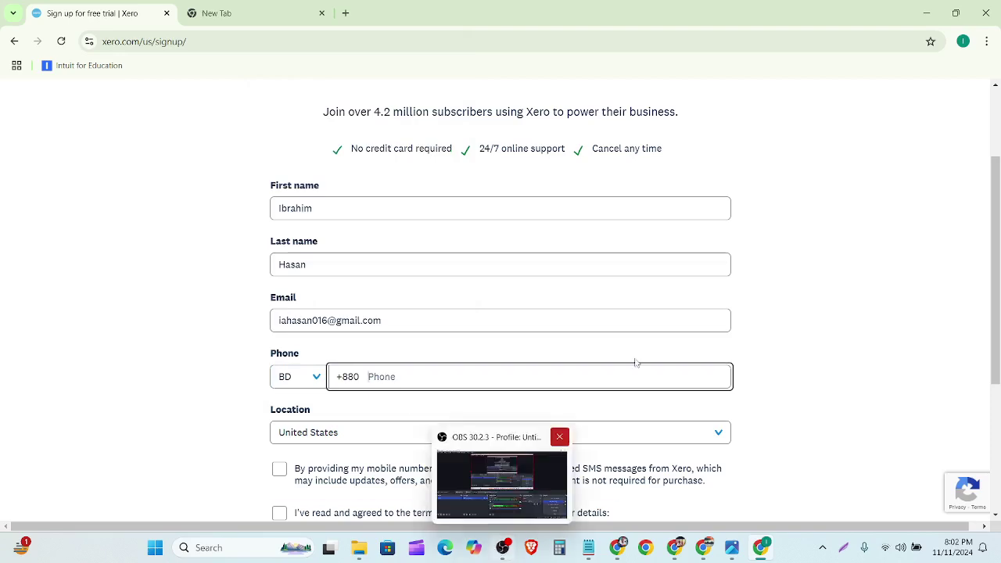
{"action": "left_click", "coordinate": [702, 432]}
{"action": "scroll", "coordinate": [527, 246], "scroll_direction": "down", "scroll_amount": 3}
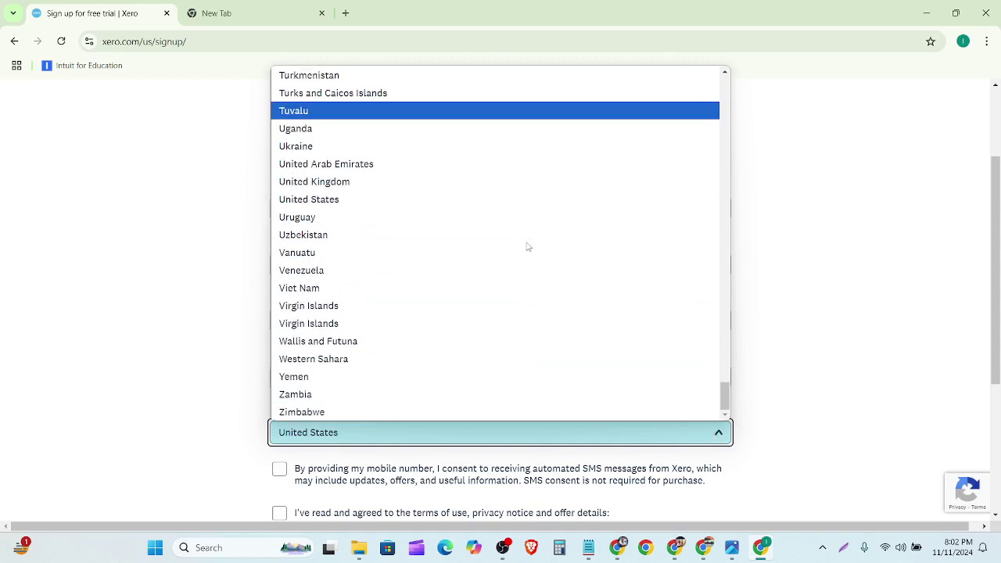
{"action": "scroll", "coordinate": [525, 250], "scroll_direction": "up", "scroll_amount": 20}
{"action": "scroll", "coordinate": [523, 248], "scroll_direction": "up", "scroll_amount": 20}
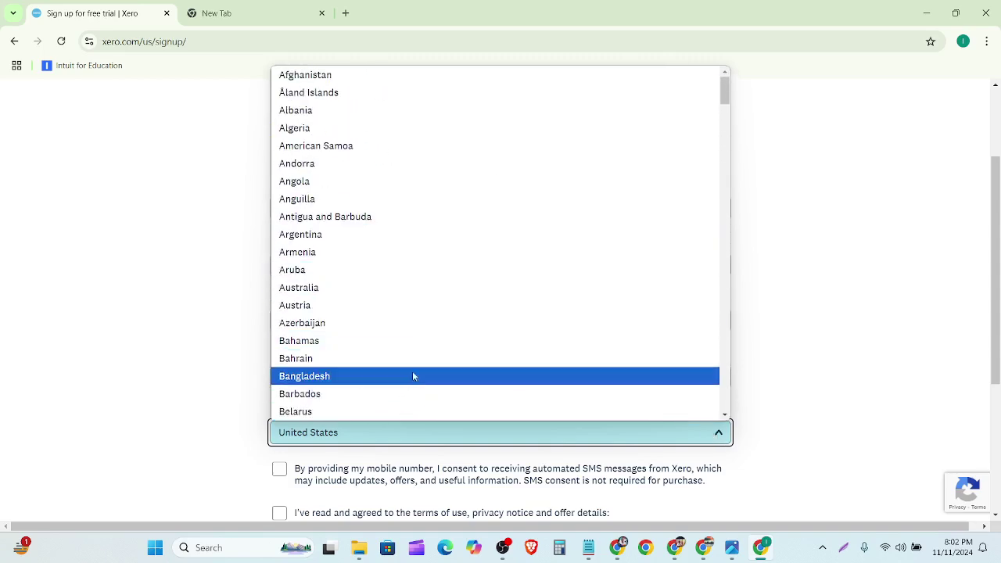
{"action": "left_click", "coordinate": [412, 376]}
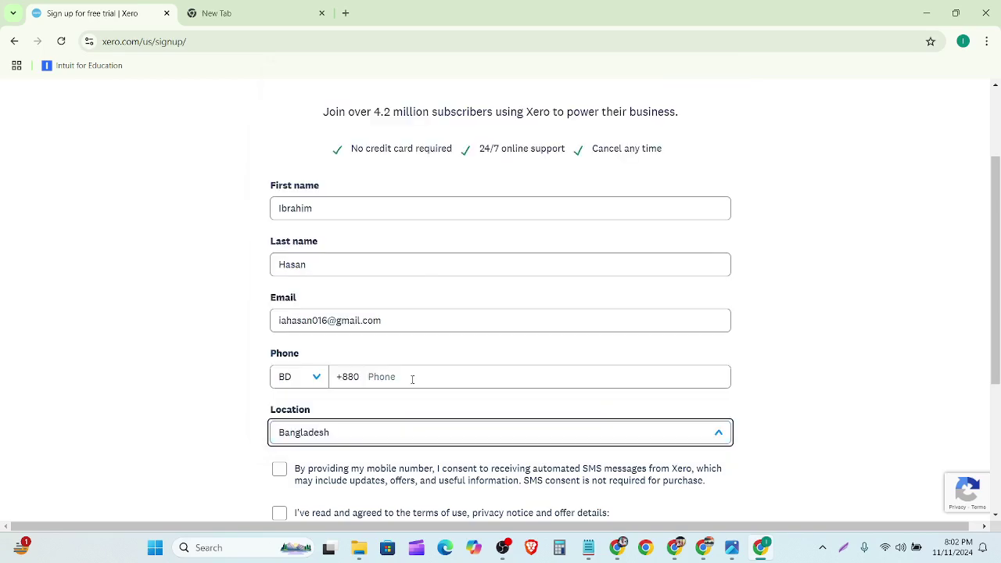
{"action": "left_click", "coordinate": [503, 548]}
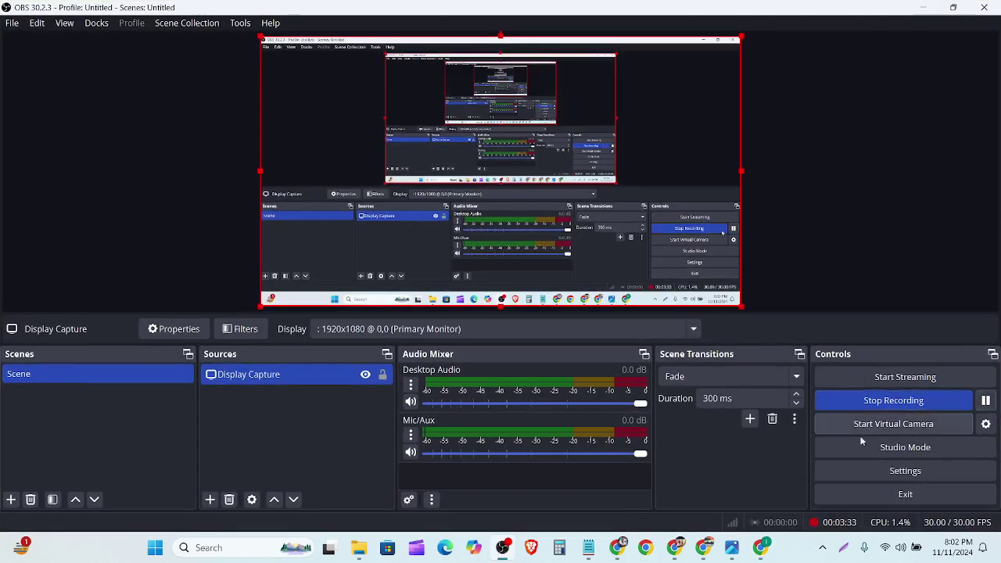
Tick the SMS consent and the terms of use and privacy notice checkboxes
{"action": "left_click", "coordinate": [503, 548]}
{"action": "left_click", "coordinate": [280, 226]}
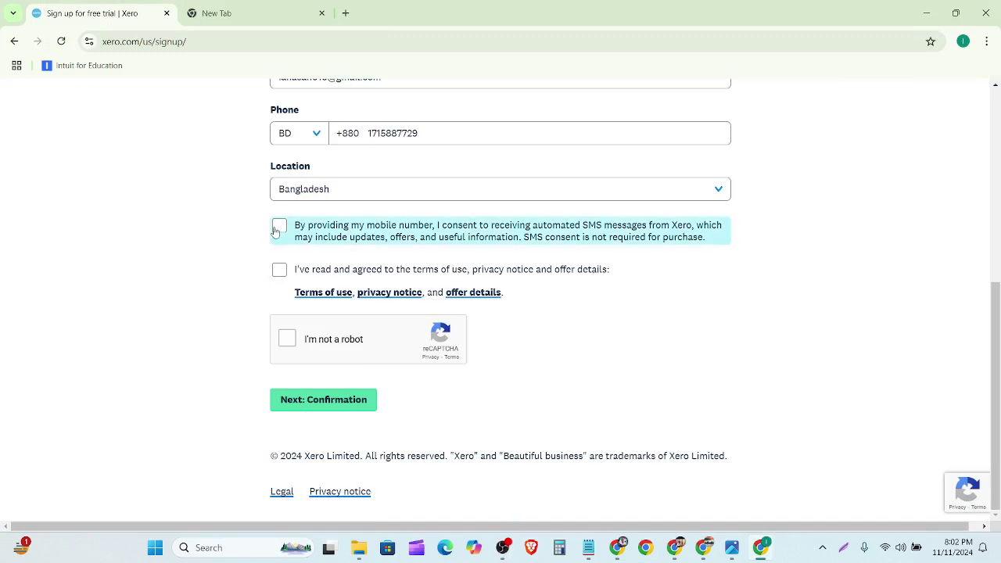
{"action": "left_click", "coordinate": [280, 270]}
Pass the reCAPTCHA by selecting the bicycle tiles, then submit with Next: Confirmation
{"action": "left_click", "coordinate": [287, 339]}
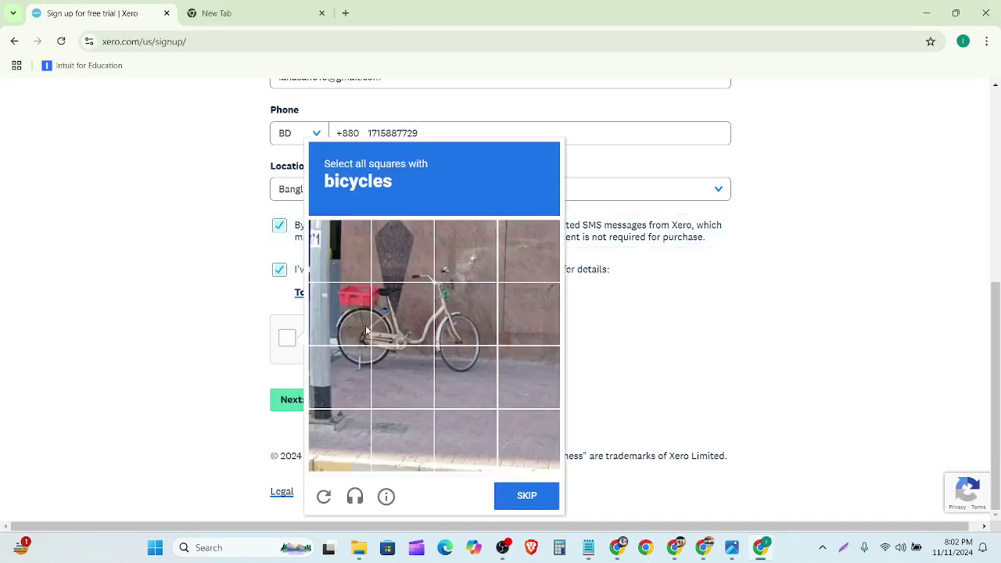
{"action": "left_click", "coordinate": [365, 324]}
{"action": "left_click", "coordinate": [403, 314]}
{"action": "left_click", "coordinate": [465, 313]}
{"action": "left_click", "coordinate": [465, 377]}
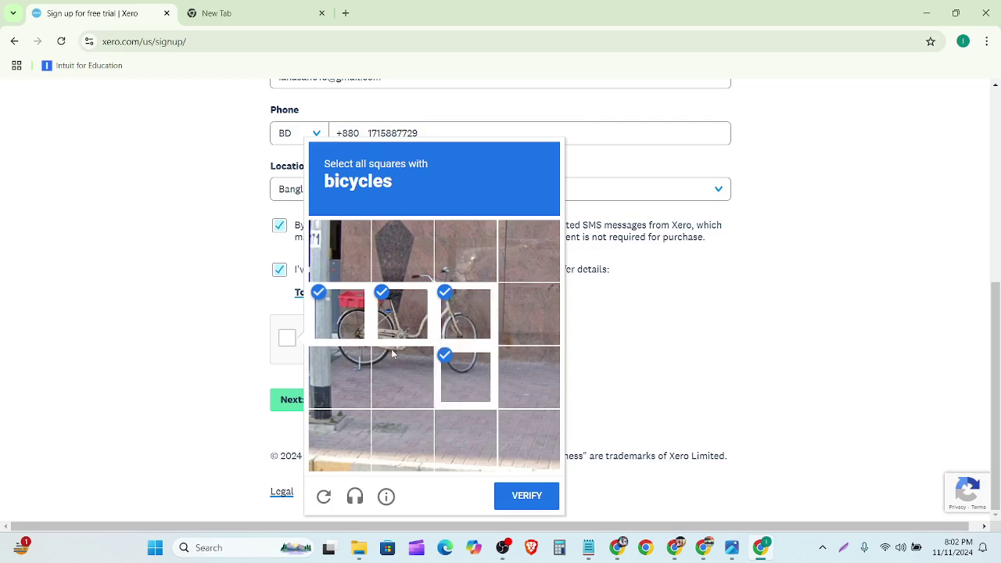
{"action": "left_click", "coordinate": [393, 355]}
{"action": "left_click", "coordinate": [339, 378]}
{"action": "left_click", "coordinate": [532, 496]}
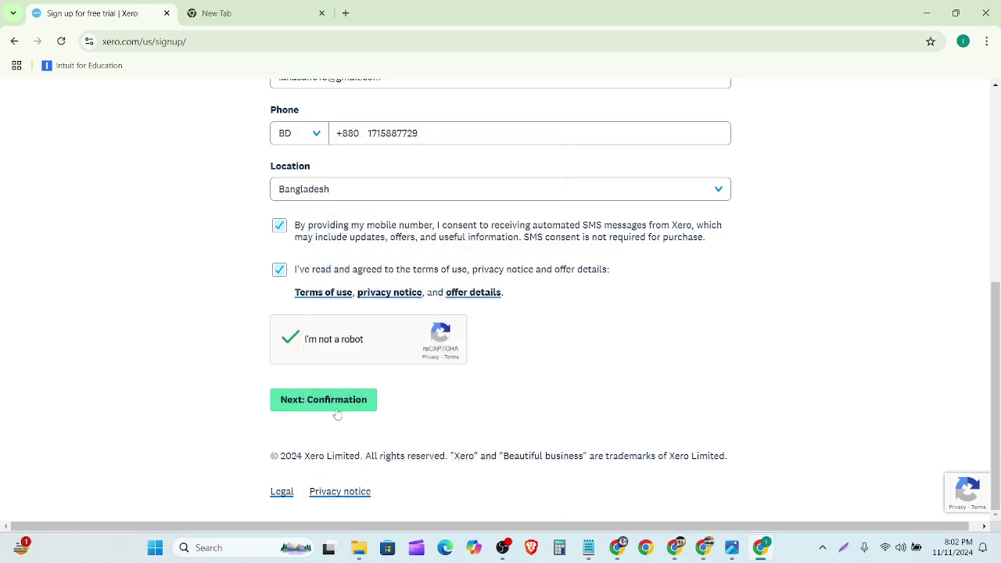
{"action": "left_click", "coordinate": [334, 401]}
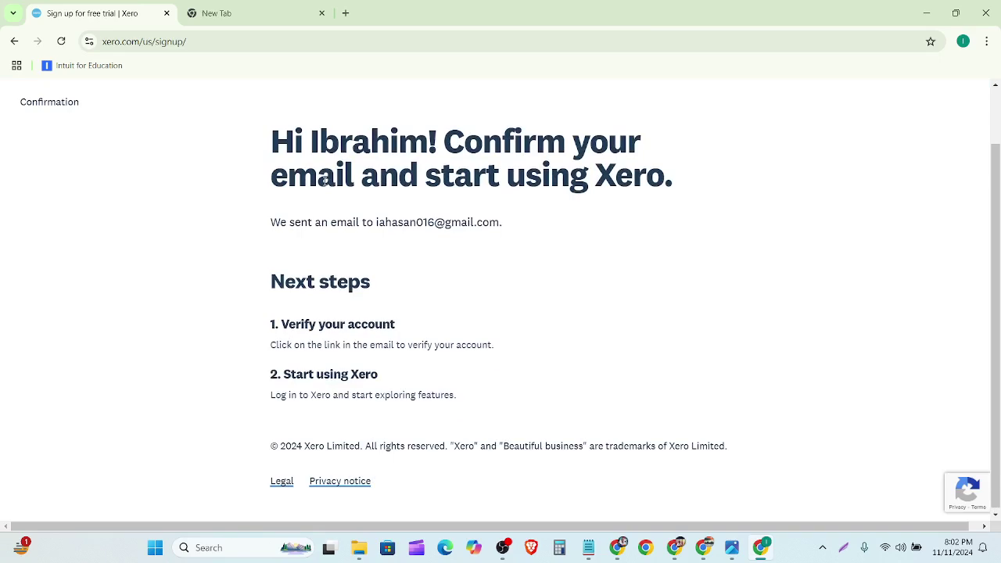
In Gmail, open Xero's 'Confirm your email address' message and choose 'Yes, it's me – let's get started'
{"action": "left_click", "coordinate": [218, 10]}
{"action": "left_click", "coordinate": [844, 102]}
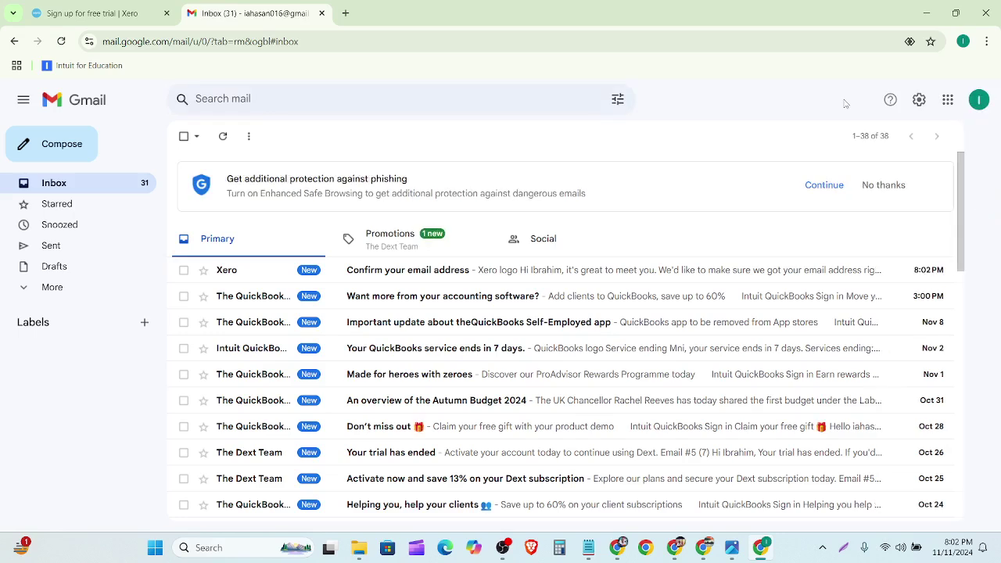
{"action": "left_click", "coordinate": [498, 271]}
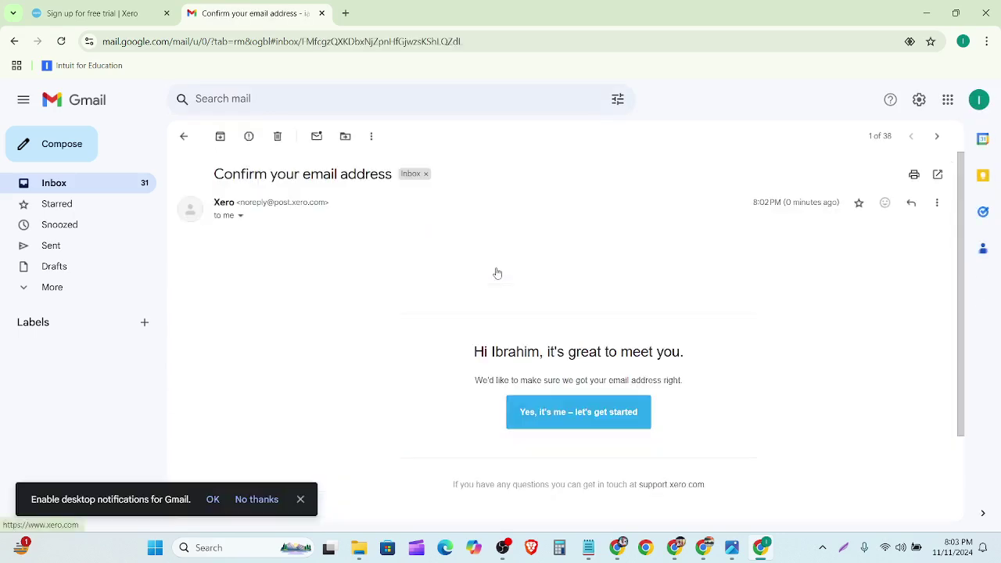
{"action": "left_click", "coordinate": [298, 503]}
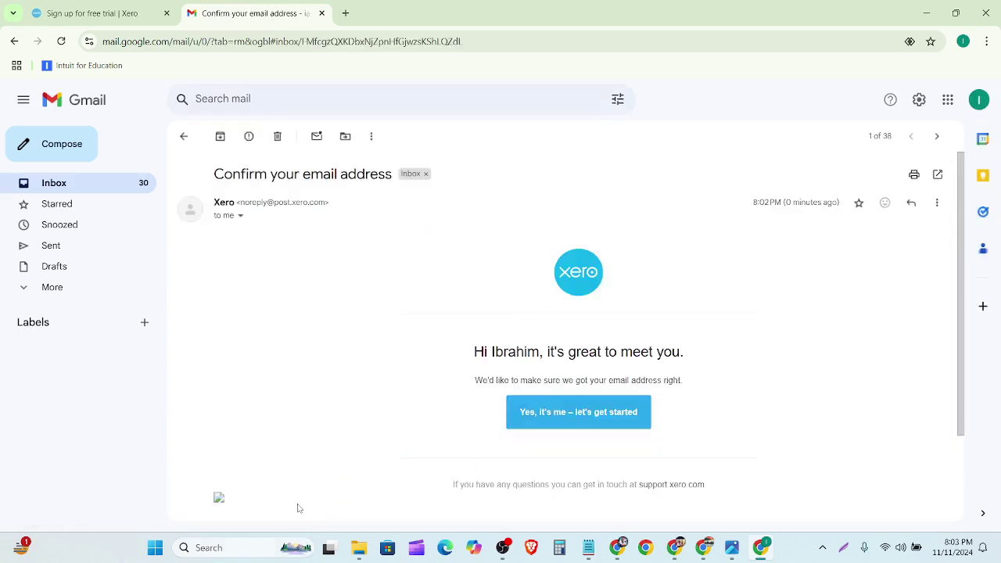
{"action": "left_click", "coordinate": [534, 424]}
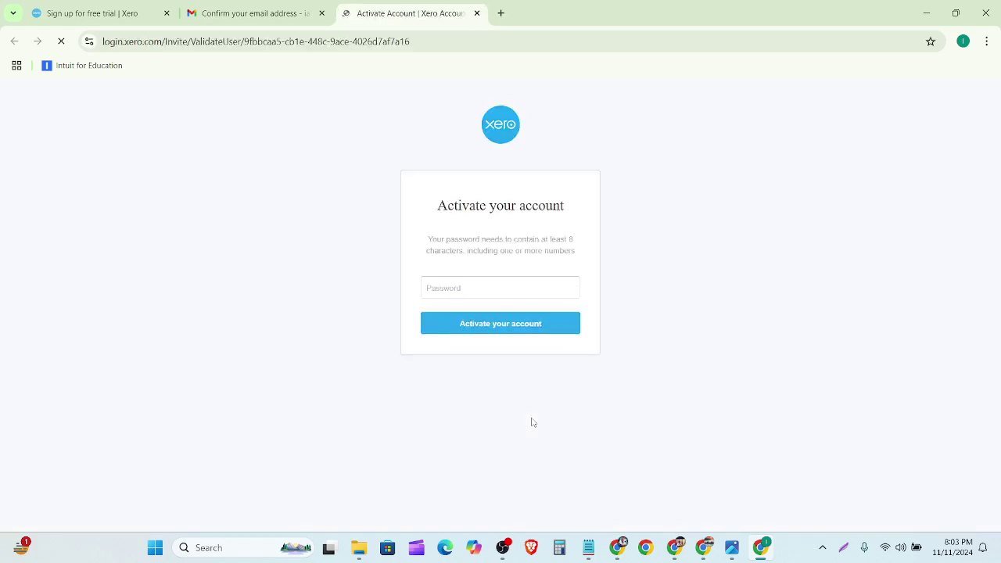
Enter an account password, activate the account, and save the password in Chrome
{"action": "left_click", "coordinate": [472, 294]}
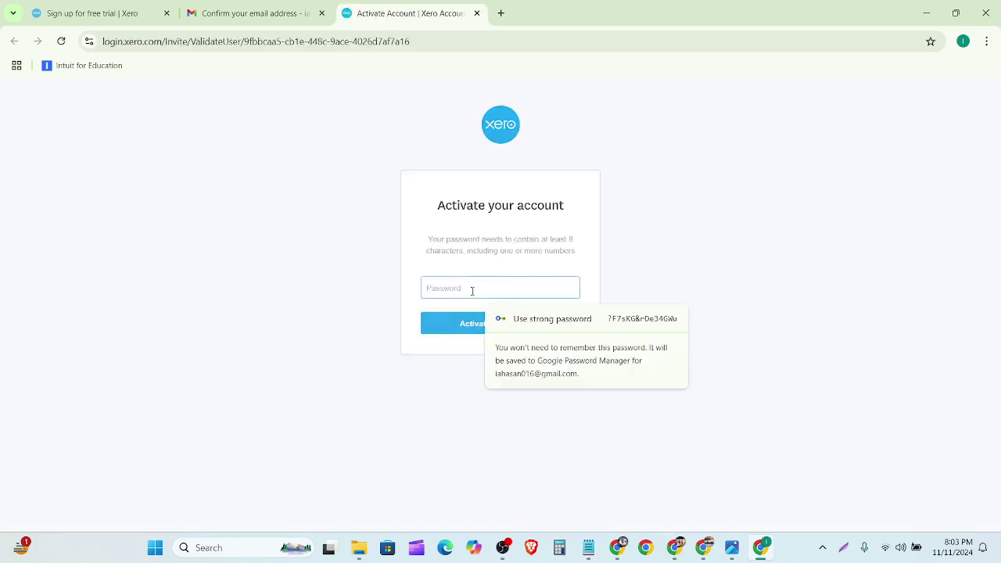
{"action": "type", "text": "aa"}
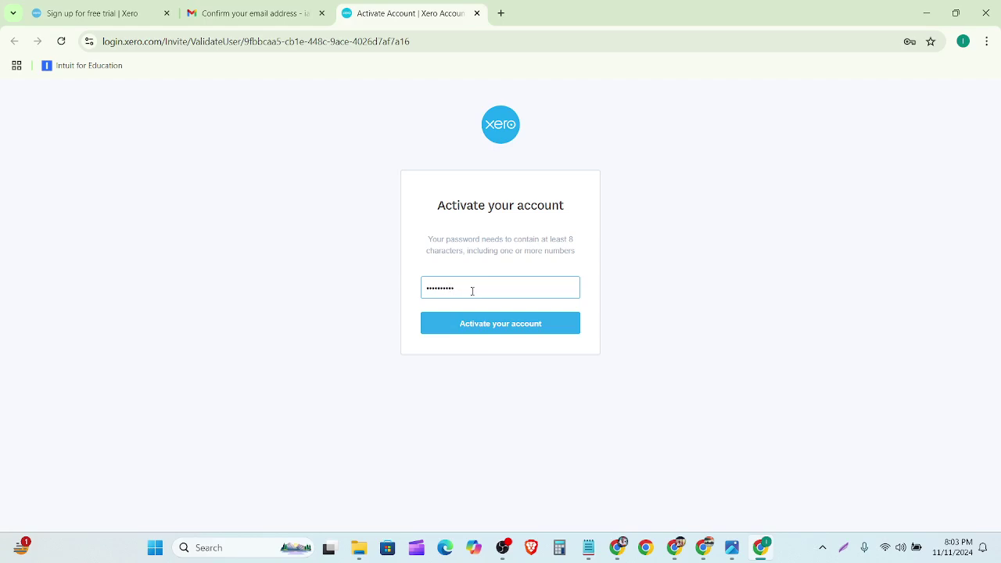
{"action": "left_click", "coordinate": [476, 327]}
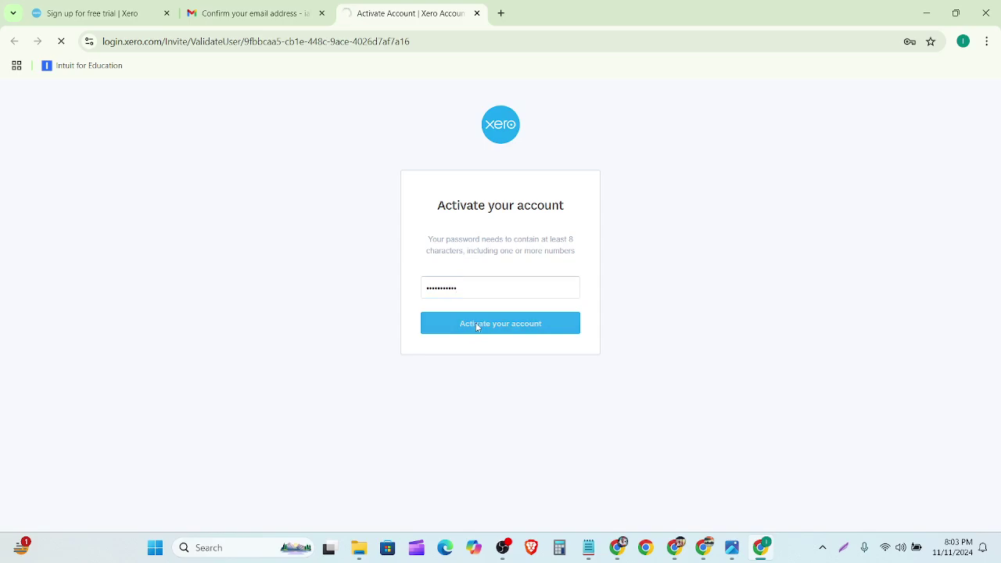
{"action": "left_click", "coordinate": [860, 238]}
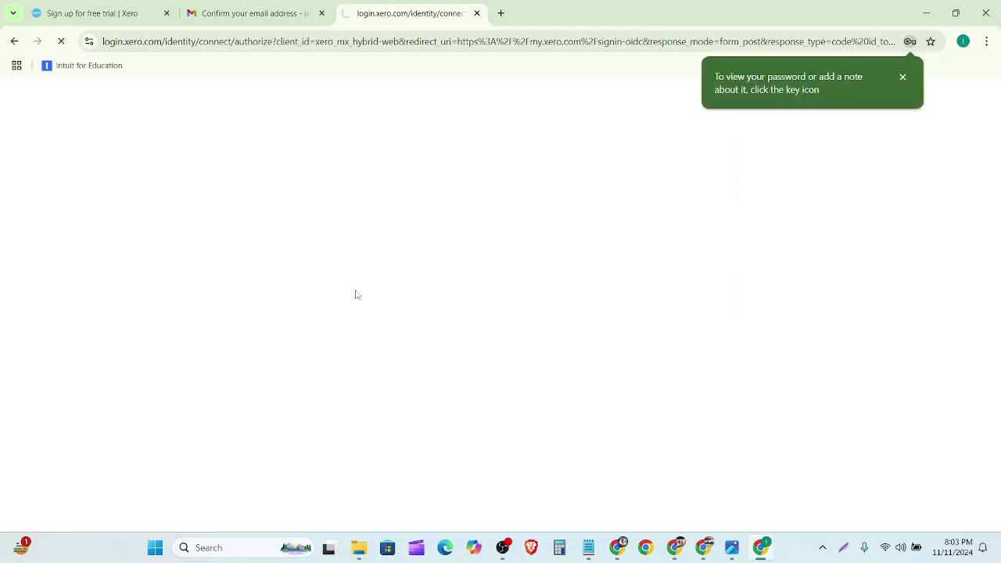
{"action": "left_click", "coordinate": [903, 76]}
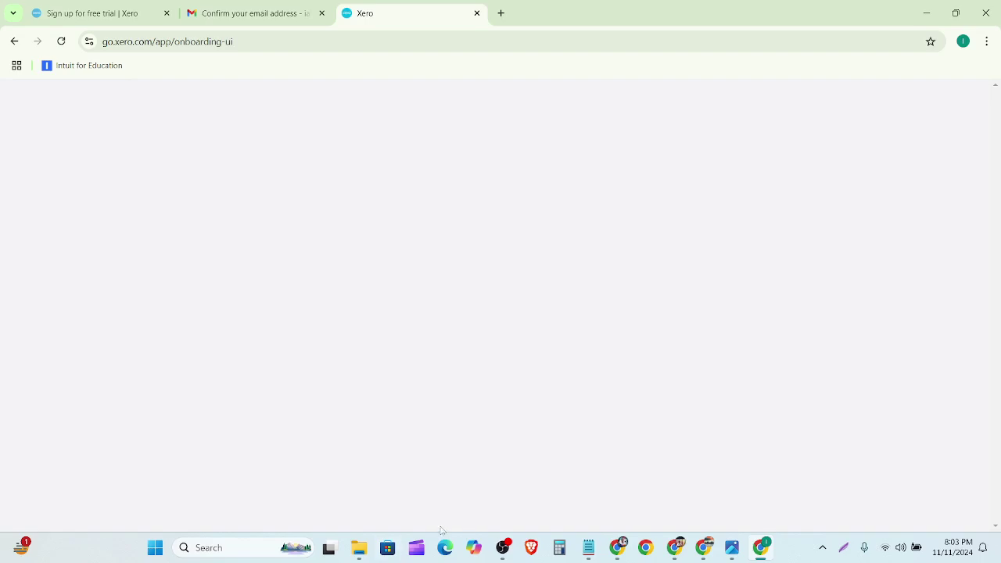
Let the Add your business form load with Bangladesh, Dhaka time zone and Taka currency preset
{"action": "left_click", "coordinate": [503, 547]}
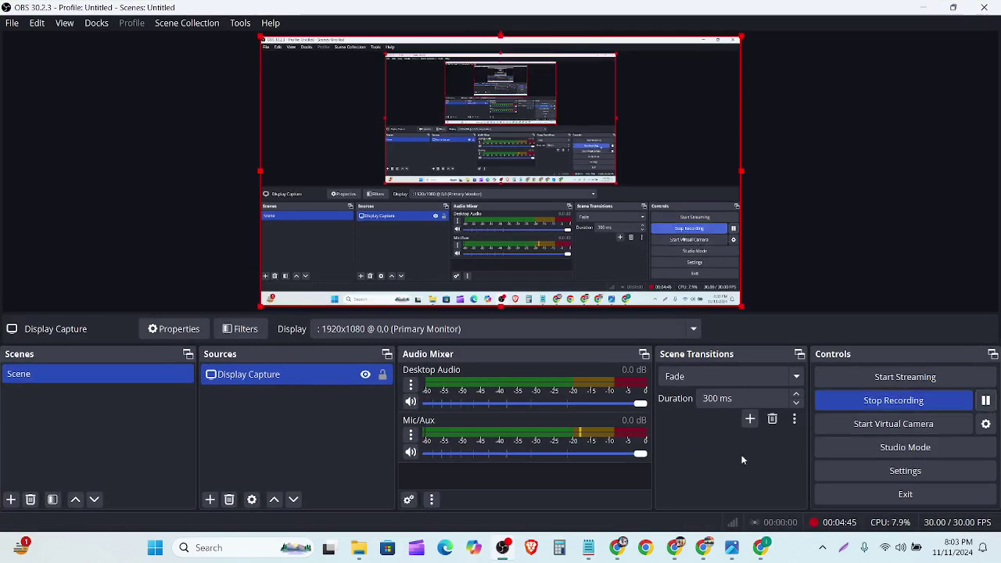
{"action": "left_click", "coordinate": [503, 548]}
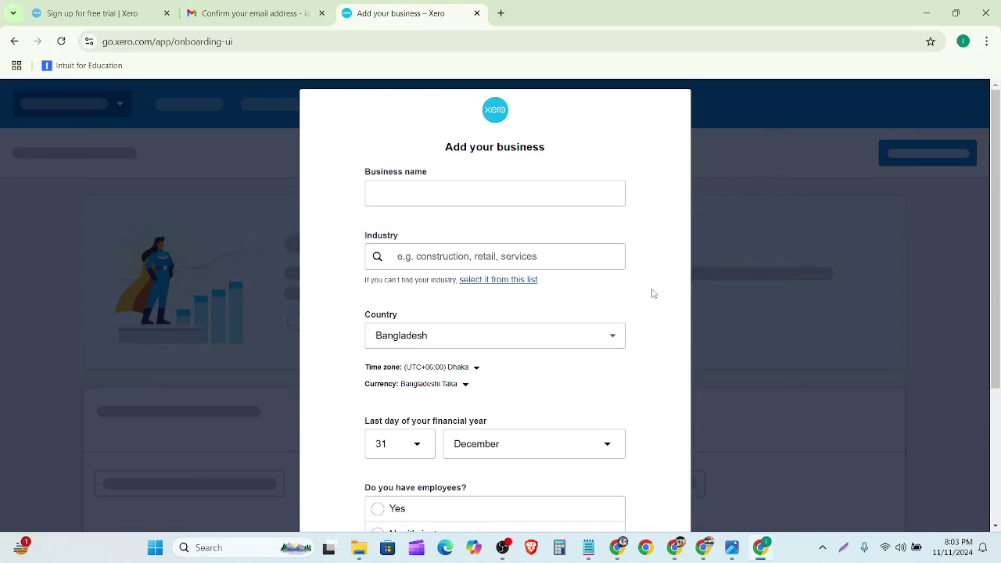
{"action": "scroll", "coordinate": [653, 293], "scroll_direction": "down", "scroll_amount": 3}
{"action": "scroll", "coordinate": [653, 293], "scroll_direction": "up", "scroll_amount": 3}
Enter business name SHOHAN SOLUTIONS and pick industry Management Advice and Related Consulting Services via 'Consu'
{"action": "left_click", "coordinate": [553, 202]}
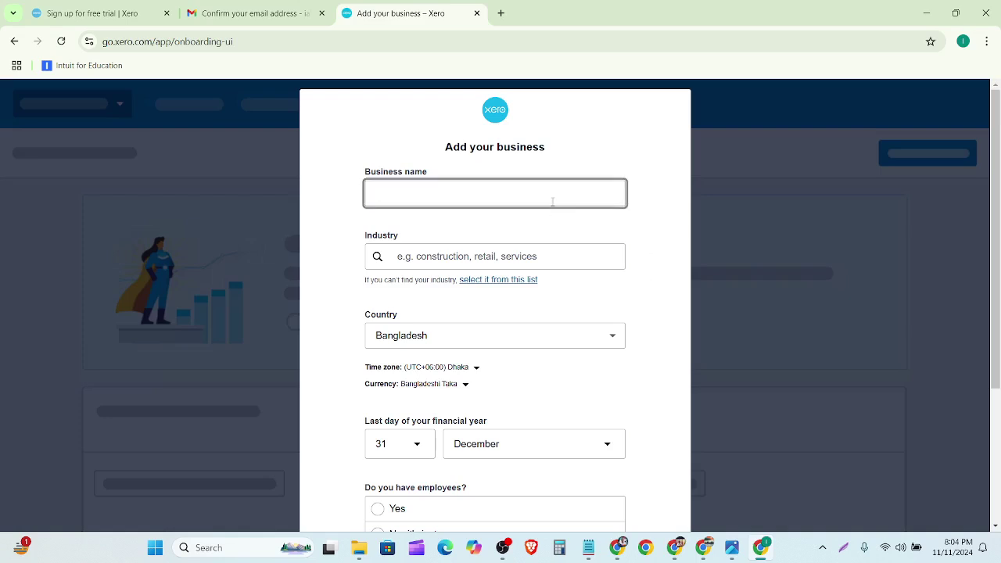
{"action": "type", "text": "SHOHAN SOLUTIONS"}
{"action": "left_click", "coordinate": [537, 255]}
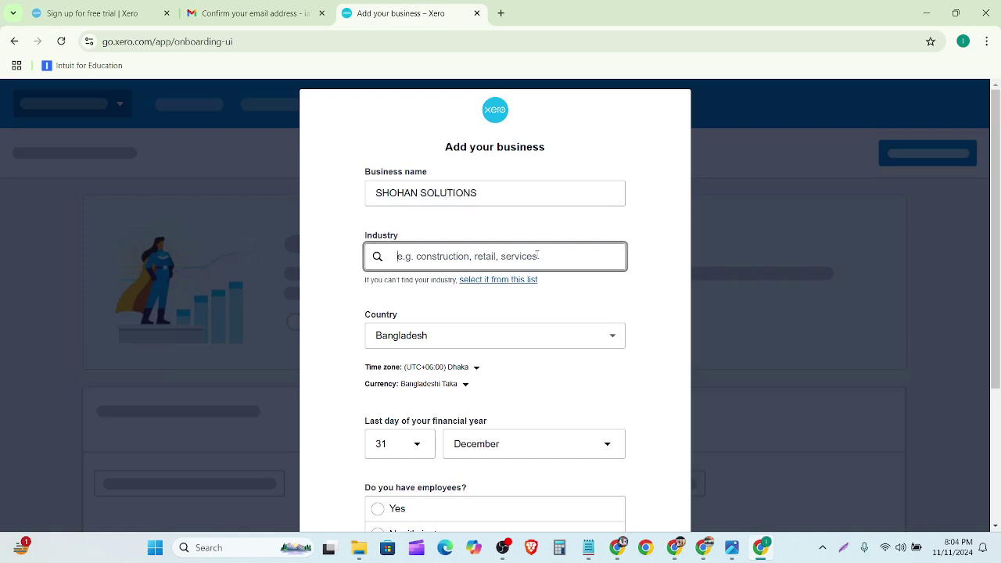
{"action": "type", "text": "Consu"}
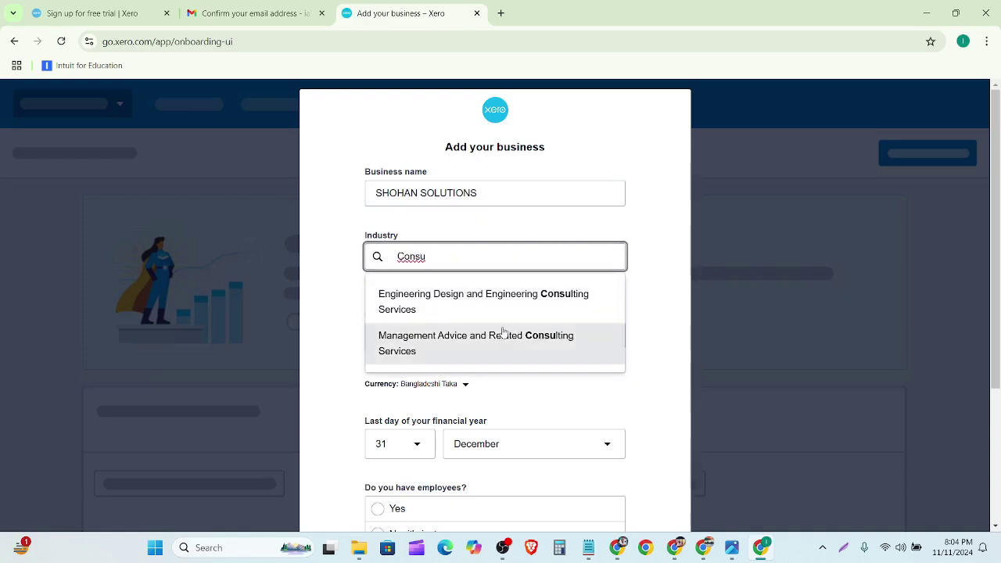
{"action": "left_click", "coordinate": [536, 336]}
Open the country list on the Add your business form and scroll through it
{"action": "scroll", "coordinate": [460, 333], "scroll_direction": "down", "scroll_amount": 2}
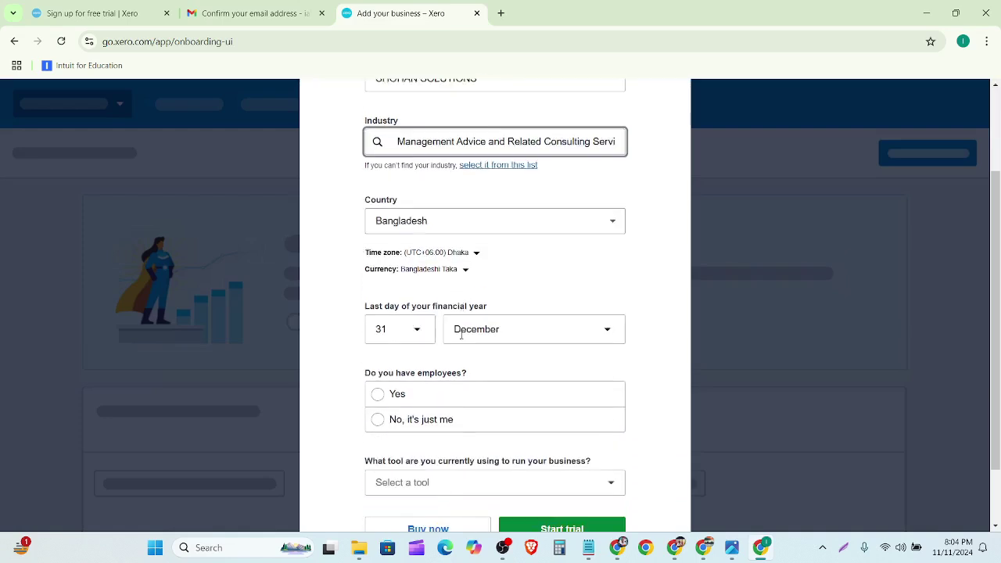
{"action": "left_click", "coordinate": [595, 210]}
{"action": "scroll", "coordinate": [519, 336], "scroll_direction": "down", "scroll_amount": 9}
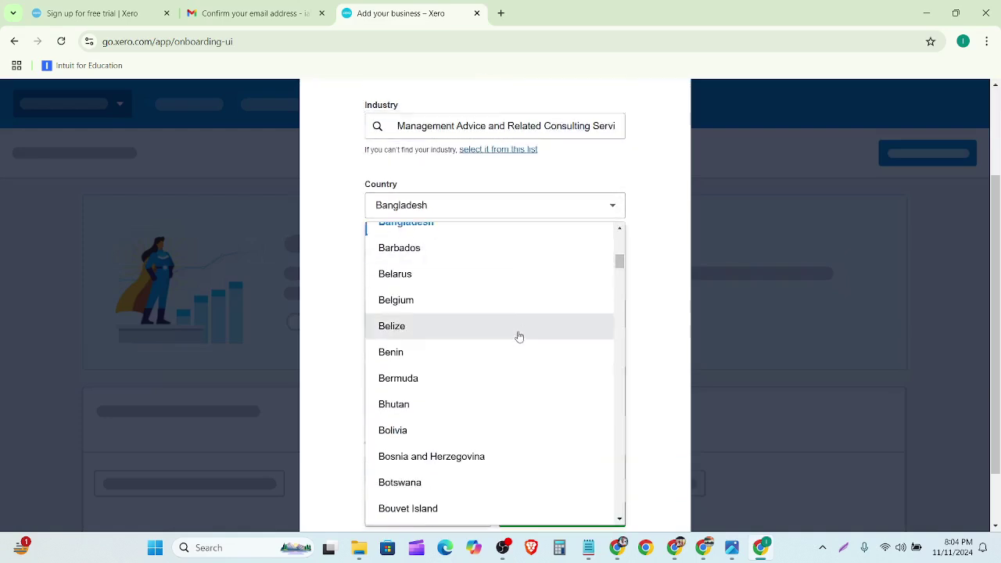
{"action": "scroll", "coordinate": [512, 373], "scroll_direction": "down", "scroll_amount": 19}
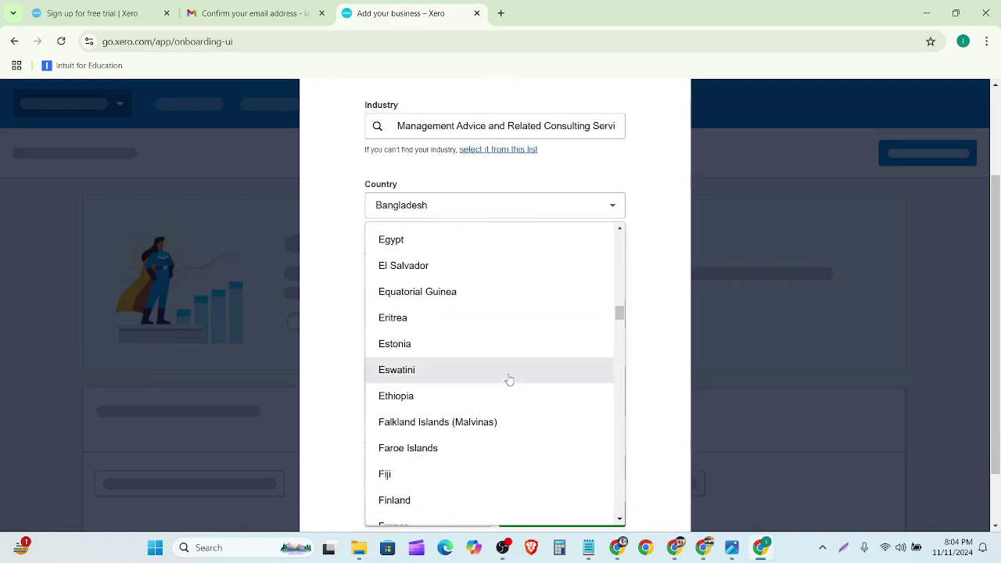
{"action": "scroll", "coordinate": [501, 397], "scroll_direction": "down", "scroll_amount": 17}
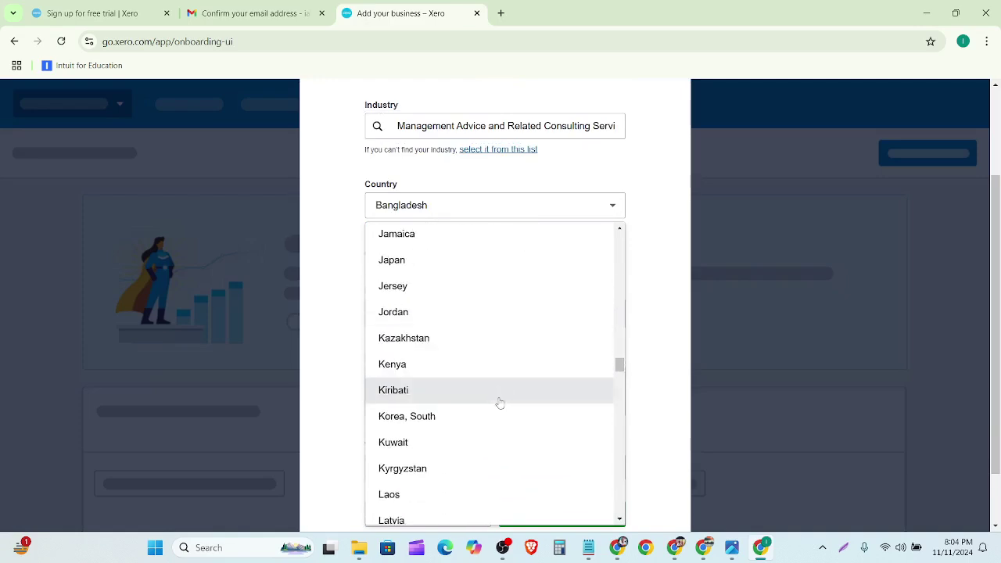
{"action": "scroll", "coordinate": [499, 412], "scroll_direction": "down", "scroll_amount": 20}
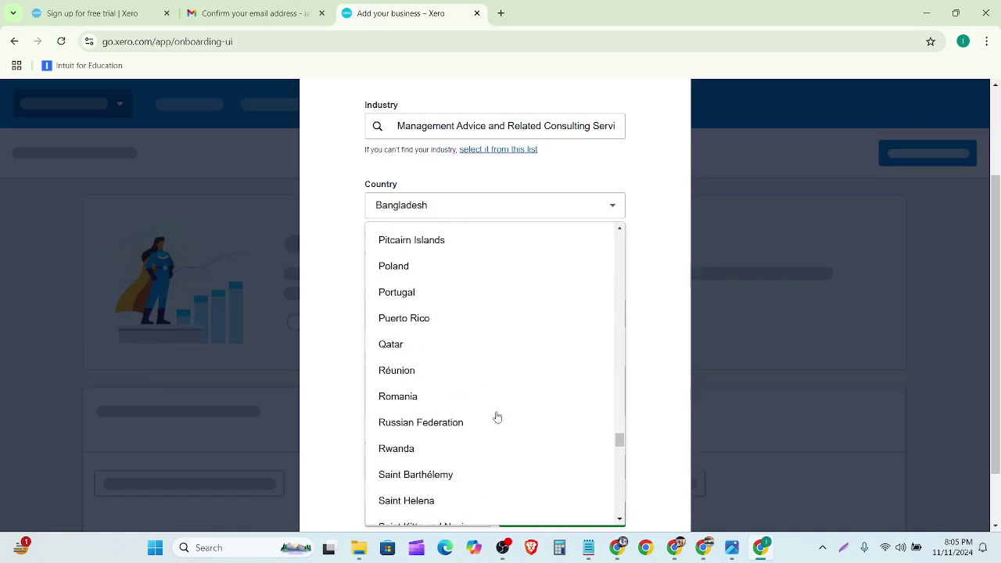
{"action": "scroll", "coordinate": [496, 423], "scroll_direction": "down", "scroll_amount": 5}
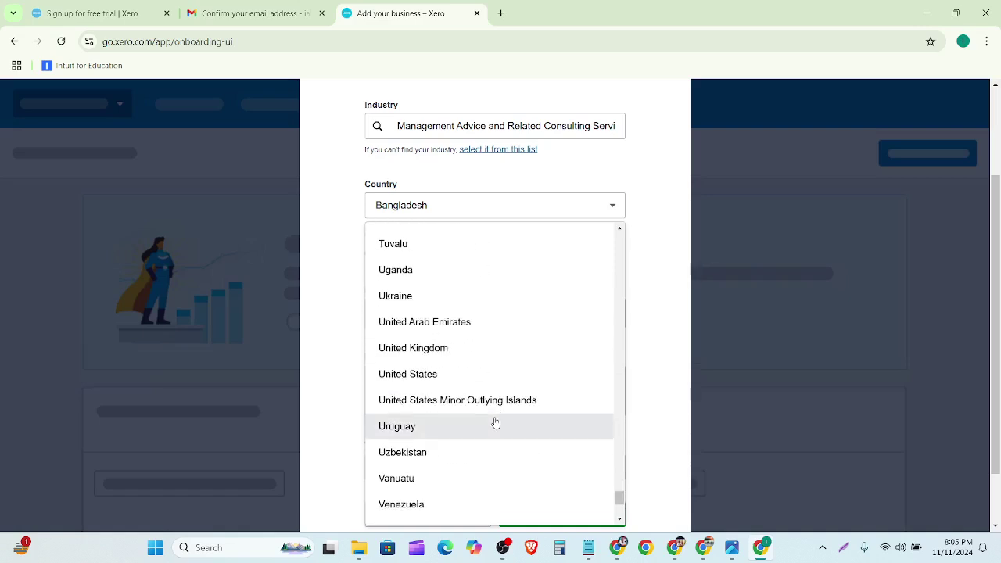
Change the business country from United Kingdom to United States
{"action": "left_click", "coordinate": [462, 362]}
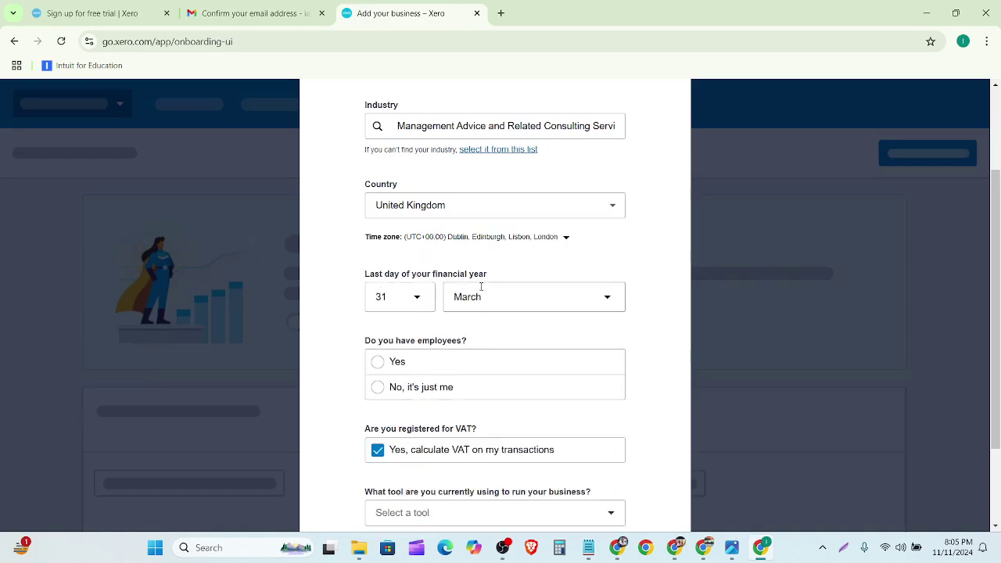
{"action": "left_click", "coordinate": [617, 216]}
{"action": "scroll", "coordinate": [498, 344], "scroll_direction": "down", "scroll_amount": 5}
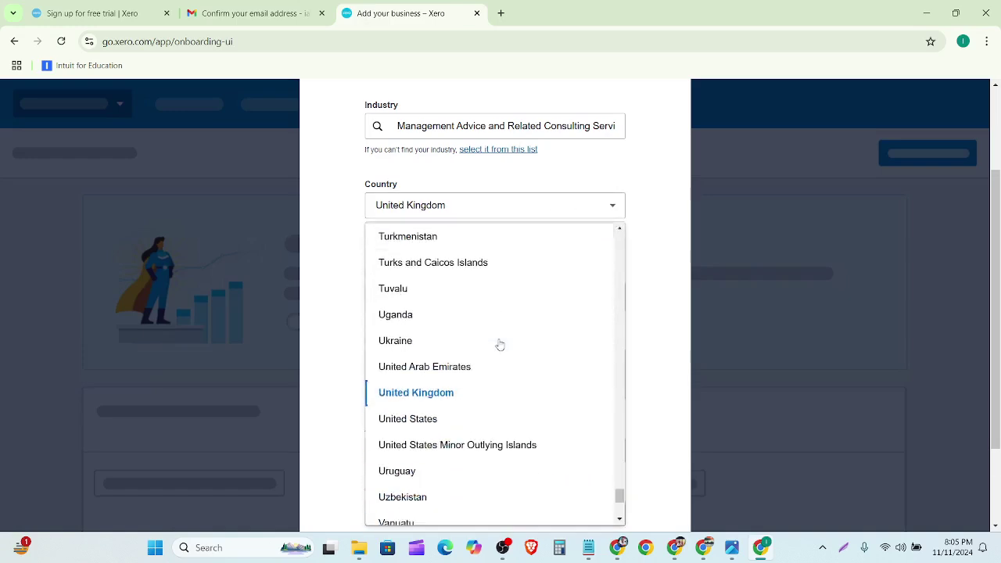
{"action": "left_click", "coordinate": [481, 299]}
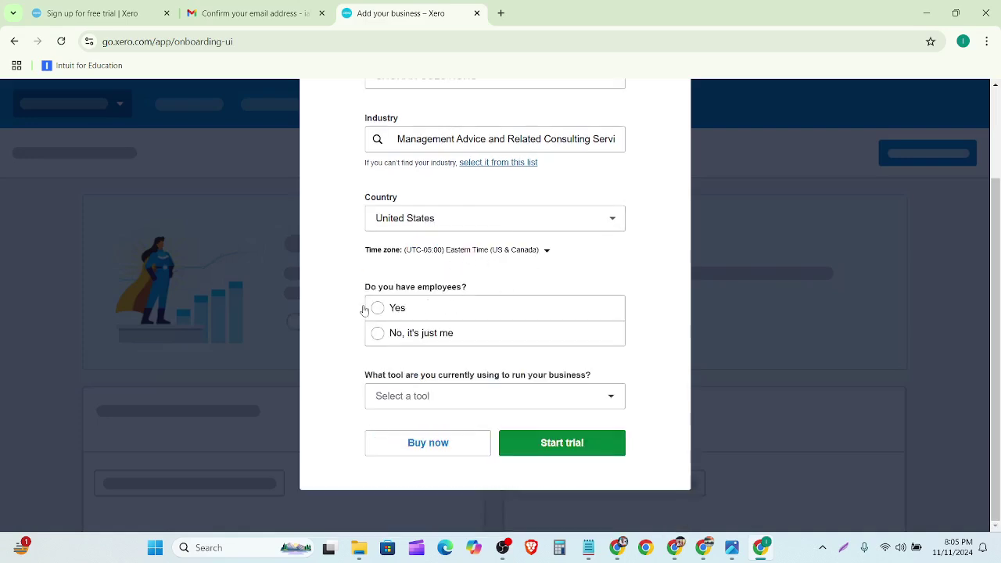
{"action": "scroll", "coordinate": [383, 278], "scroll_direction": "up", "scroll_amount": 1}
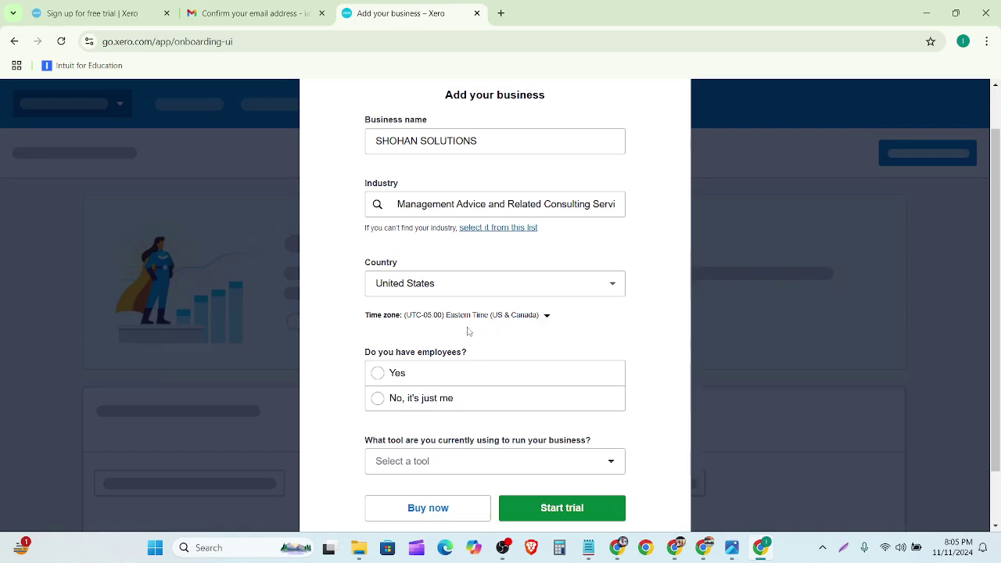
Answer Yes for employees, pick Quickbooks as the current tool, and start the trial
{"action": "left_click", "coordinate": [415, 377]}
{"action": "scroll", "coordinate": [498, 364], "scroll_direction": "down", "scroll_amount": 1}
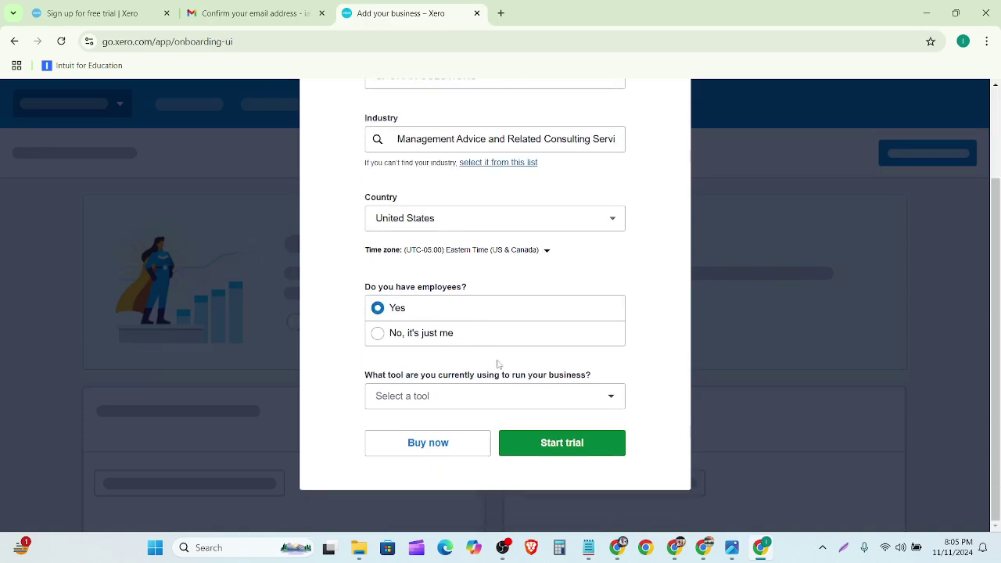
{"action": "left_click", "coordinate": [507, 395]}
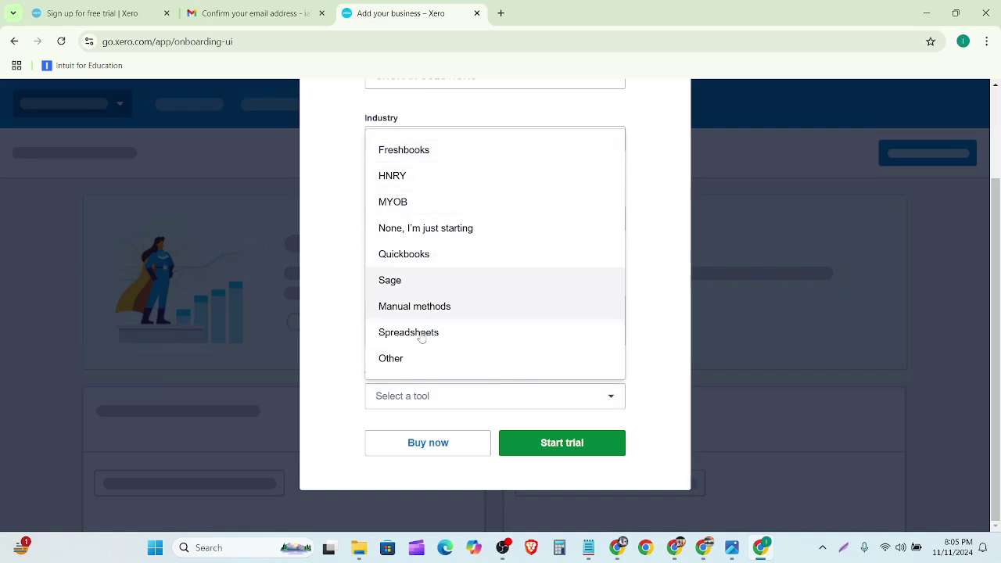
{"action": "left_click", "coordinate": [435, 262]}
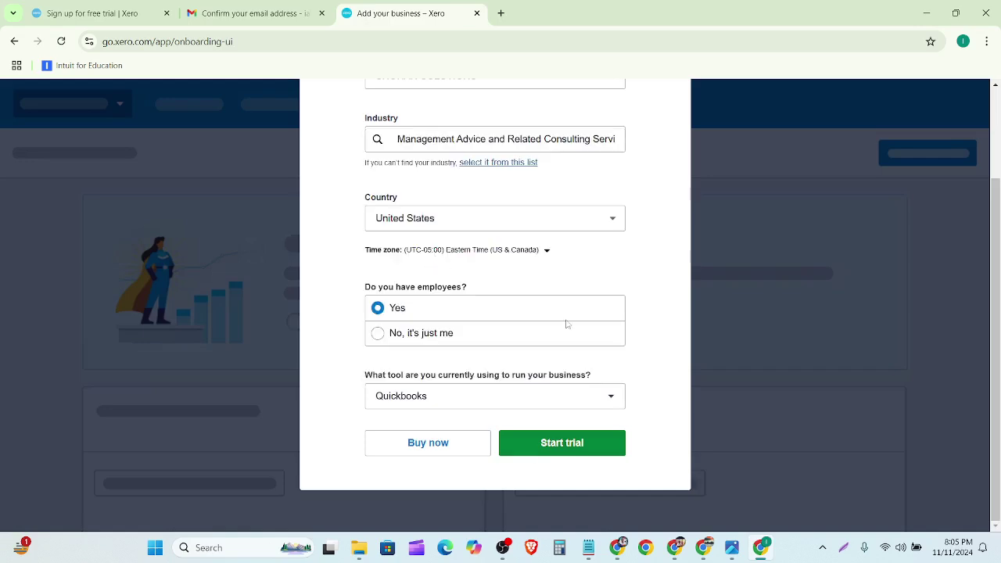
{"action": "left_click", "coordinate": [545, 448]}
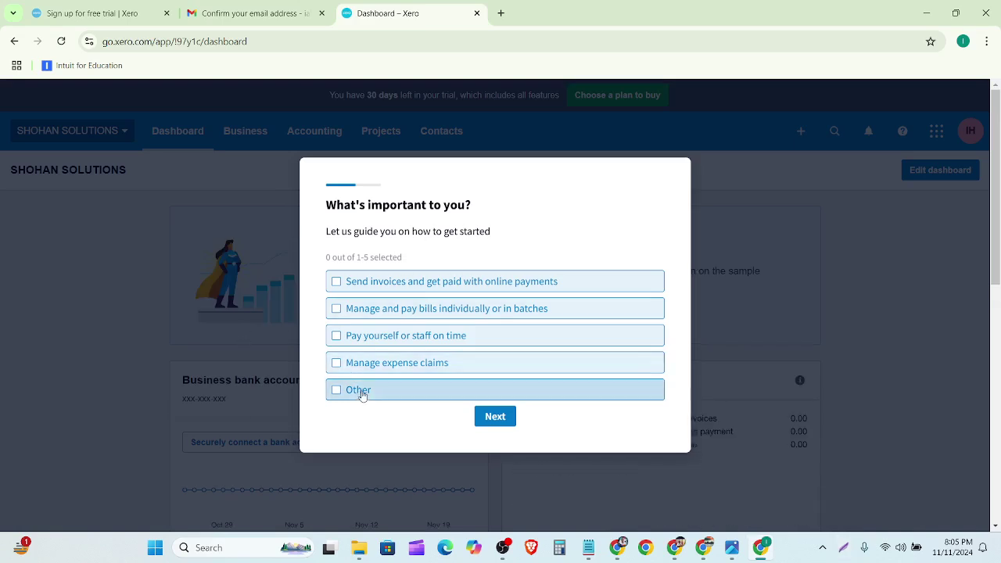
Choose Manage expense claims as what matters, continue, and return to the SHOHAN SOLUTIONS dashboard
{"action": "left_click", "coordinate": [358, 391]}
{"action": "left_click", "coordinate": [346, 367]}
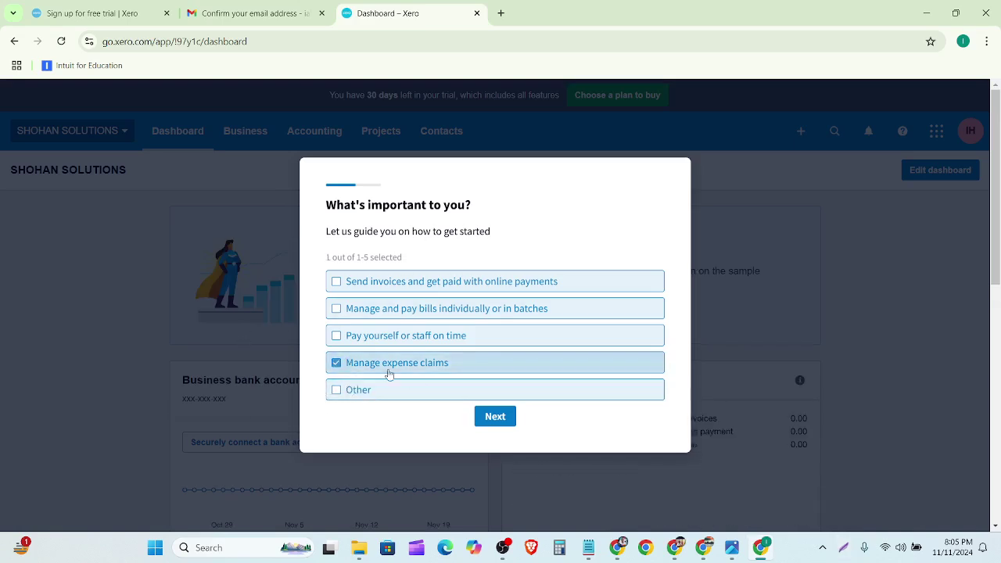
{"action": "left_click", "coordinate": [495, 416]}
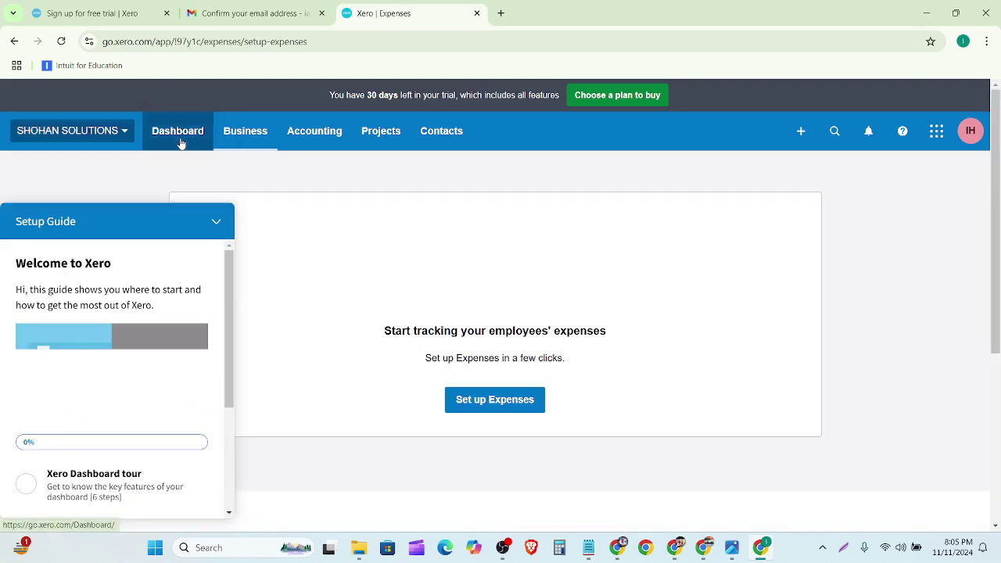
{"action": "left_click", "coordinate": [181, 143]}
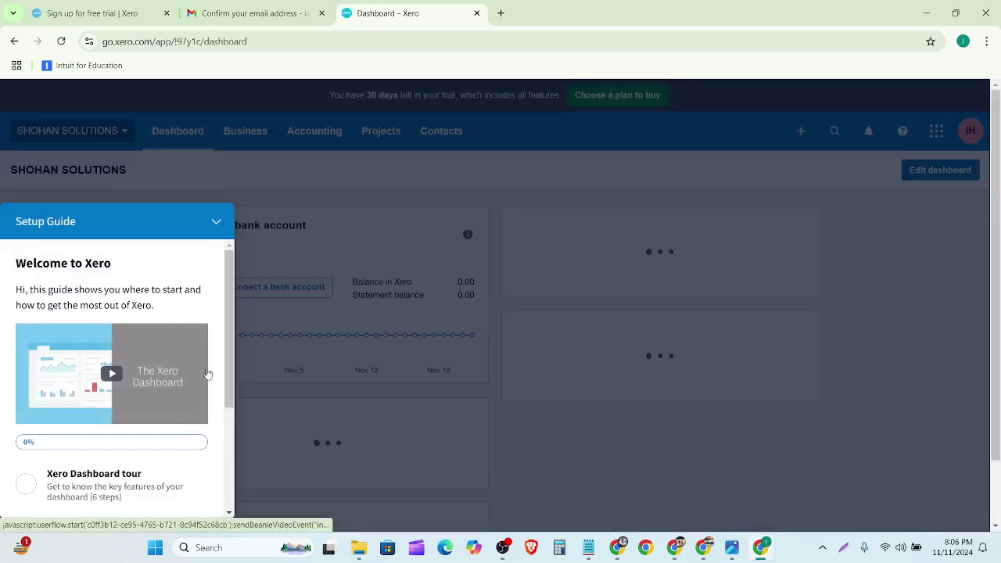
Collapse the Setup Guide panel to reveal the full dashboard overview
{"action": "left_click", "coordinate": [216, 221]}
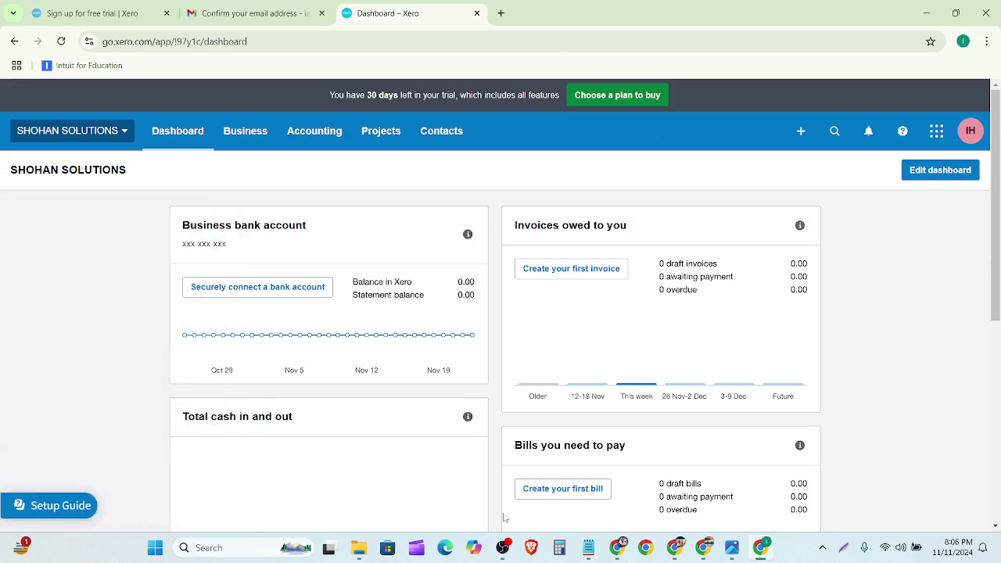
{"action": "scroll", "coordinate": [823, 303], "scroll_direction": "down", "scroll_amount": 1}
{"action": "scroll", "coordinate": [821, 304], "scroll_direction": "down", "scroll_amount": 6}
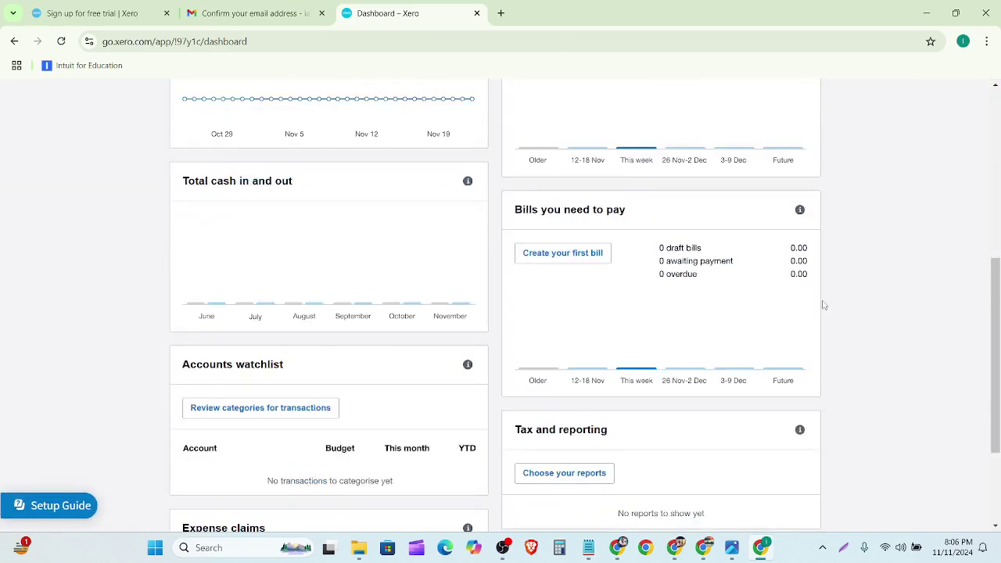
{"action": "scroll", "coordinate": [821, 304], "scroll_direction": "up", "scroll_amount": 8}
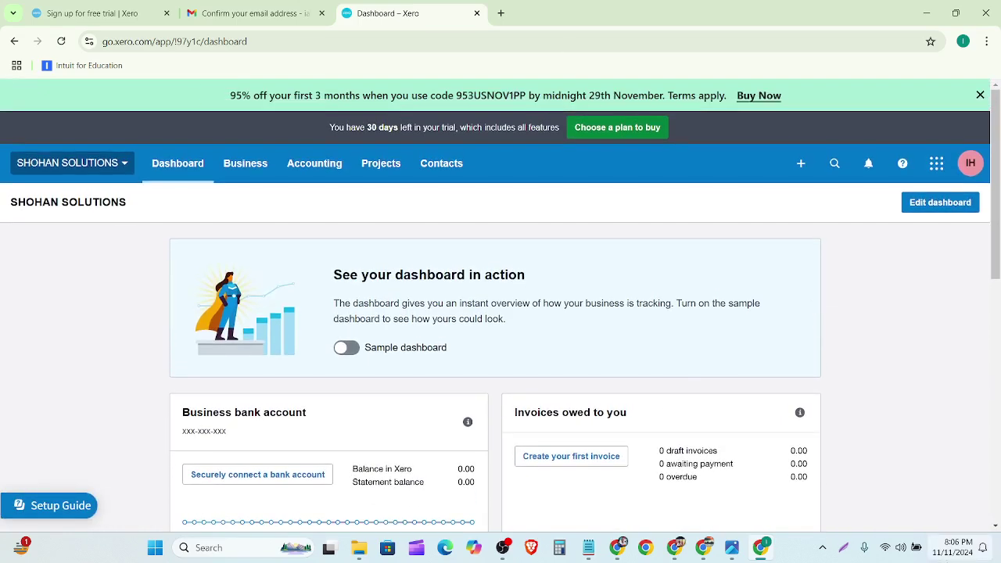
Capture the page and outline the 30-day trial notice, plan prompt and organisation header
{"action": "left_click", "coordinate": [843, 547]}
{"action": "mouse_move", "coordinate": [1, 71]}
{"action": "left_mouse_down"}
{"action": "mouse_move", "coordinate": [266, 209]}
{"action": "mouse_move", "coordinate": [1000, 540]}
{"action": "left_mouse_up"}
{"action": "left_click", "coordinate": [990, 479]}
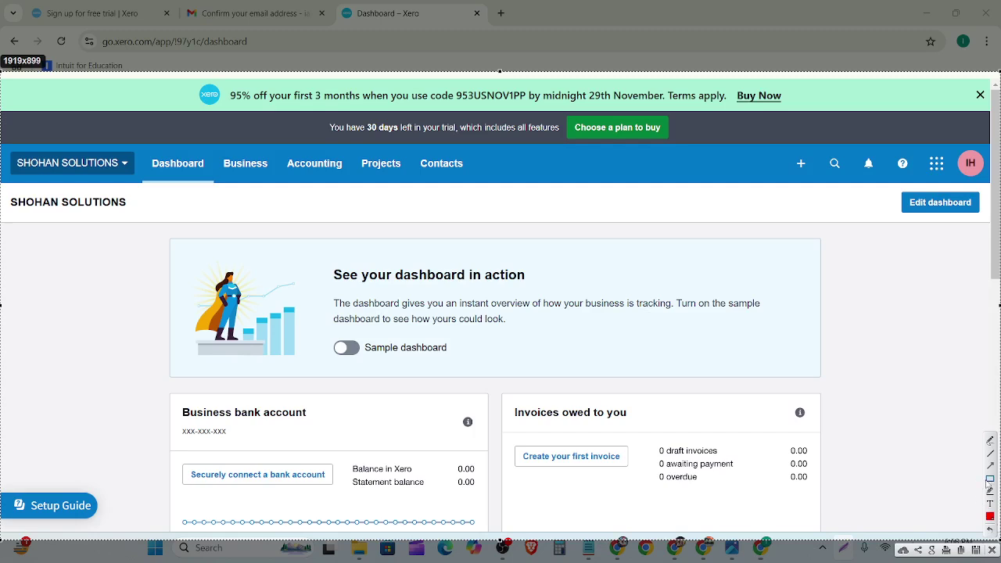
{"action": "left_click_drag", "start_coordinate": [301, 117], "coordinate": [676, 138]}
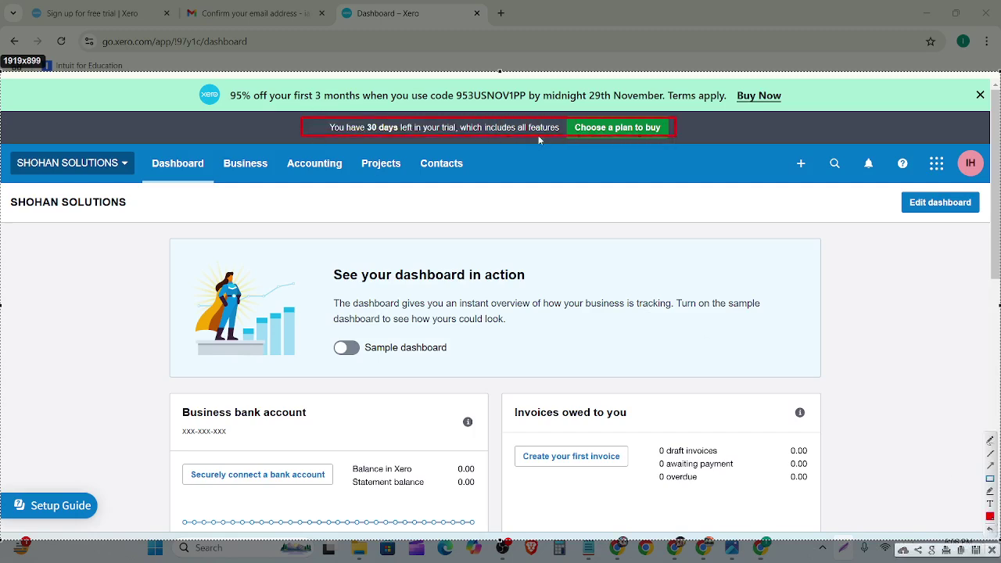
{"action": "left_click_drag", "start_coordinate": [394, 149], "coordinate": [402, 150]}
{"action": "left_click_drag", "start_coordinate": [561, 101], "coordinate": [665, 147]}
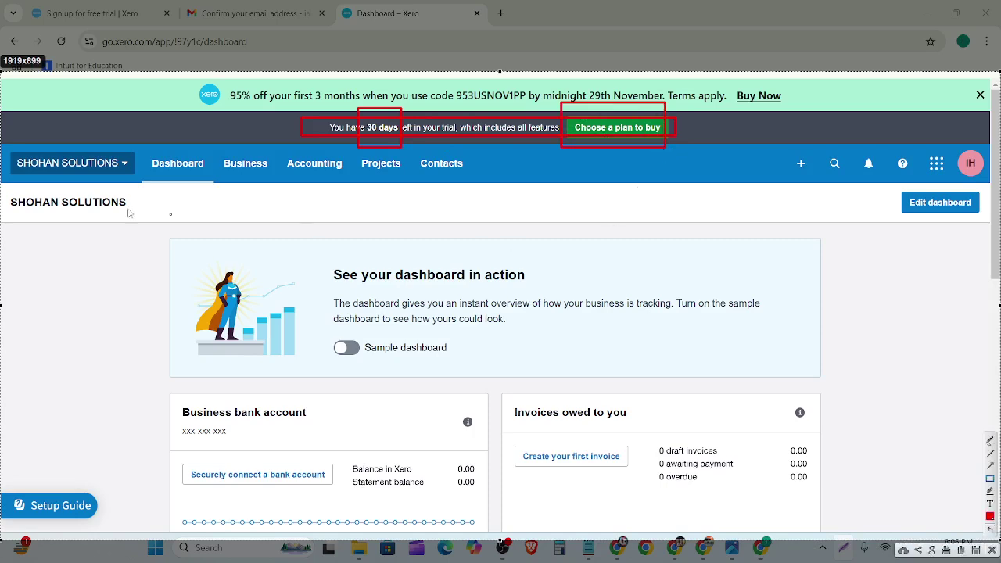
{"action": "mouse_move", "coordinate": [2, 144]}
{"action": "left_mouse_down"}
{"action": "mouse_move", "coordinate": [475, 206]}
{"action": "mouse_move", "coordinate": [998, 188]}
{"action": "left_mouse_up"}
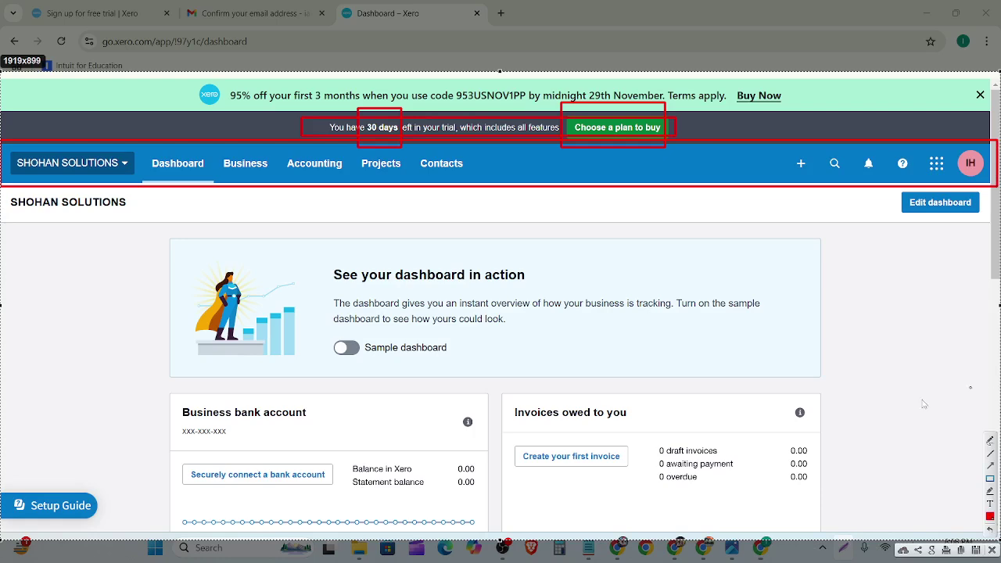
Close the annotation overlay and switch to the Demo Company (Global) organisation
{"action": "left_click", "coordinate": [992, 550]}
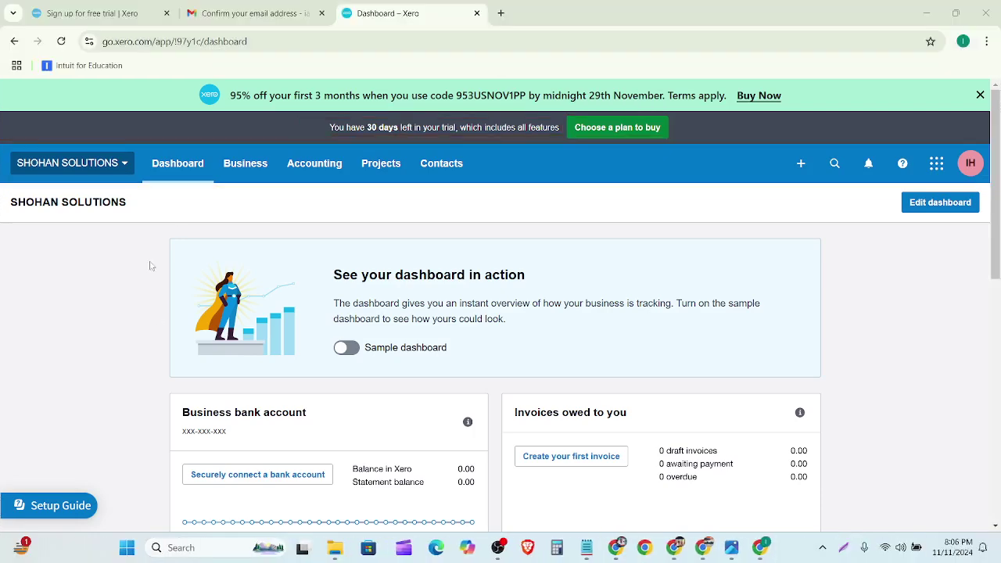
{"action": "left_click", "coordinate": [125, 165]}
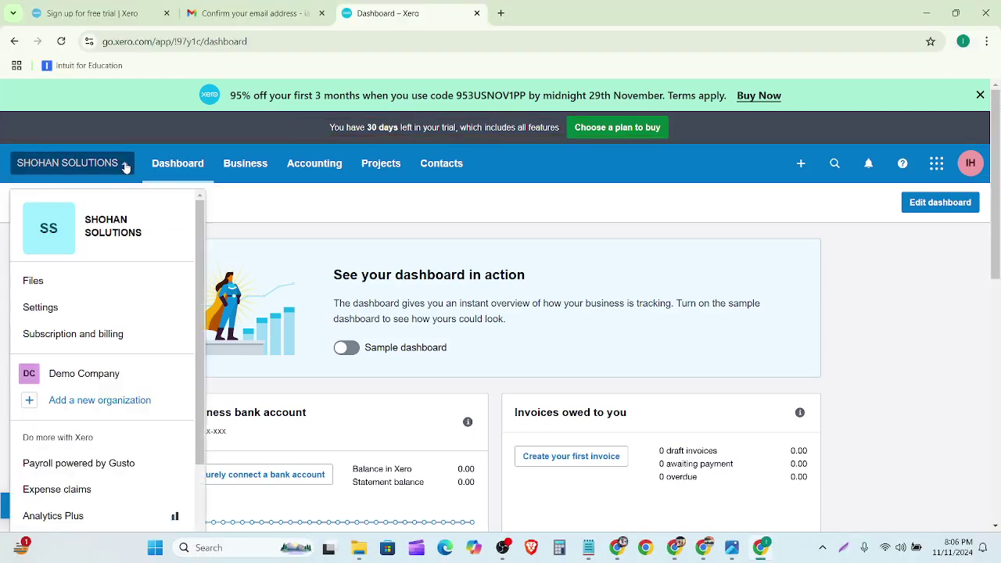
{"action": "scroll", "coordinate": [121, 184], "scroll_direction": "down", "scroll_amount": 3}
{"action": "scroll", "coordinate": [118, 203], "scroll_direction": "up", "scroll_amount": 2}
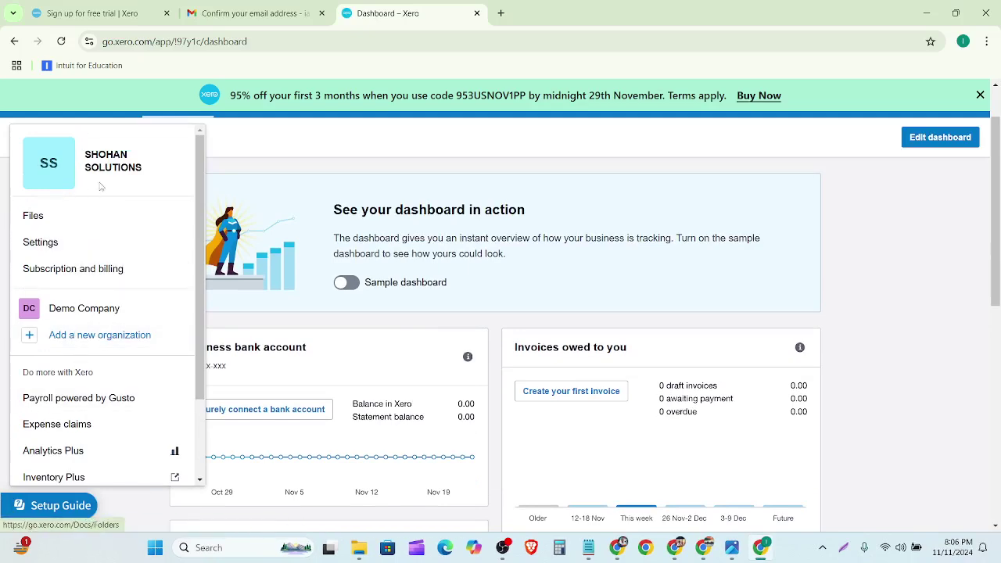
{"action": "left_click", "coordinate": [89, 311]}
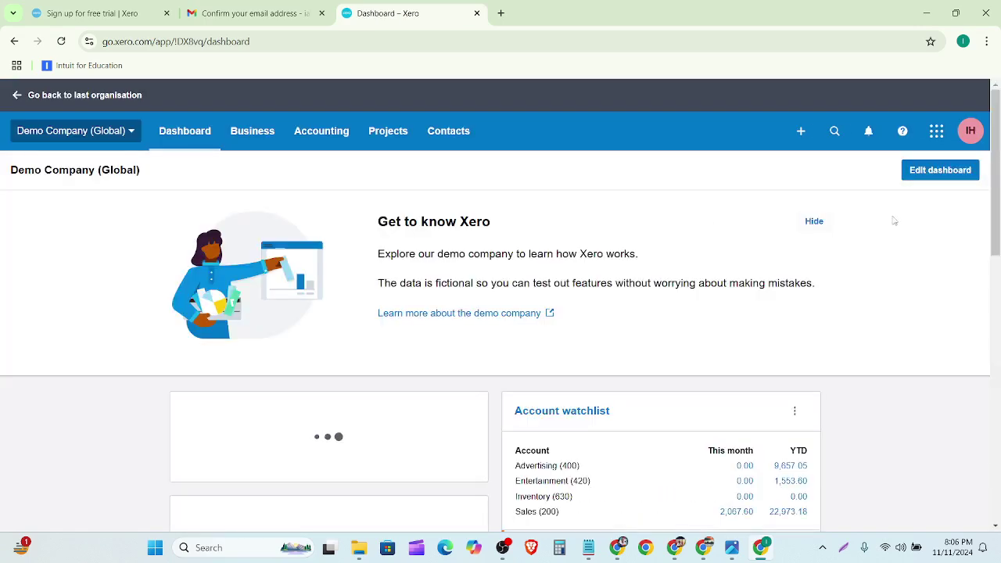
Hide the Get to know Xero banner on the Demo Company dashboard
{"action": "left_click", "coordinate": [811, 225]}
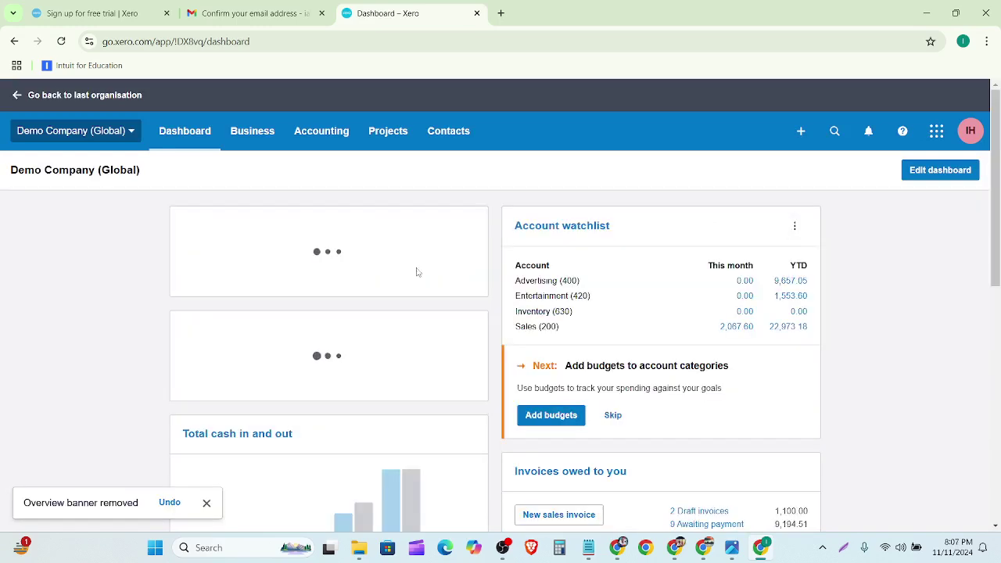
{"action": "scroll", "coordinate": [407, 274], "scroll_direction": "down", "scroll_amount": 4}
{"action": "scroll", "coordinate": [493, 300], "scroll_direction": "up", "scroll_amount": 5}
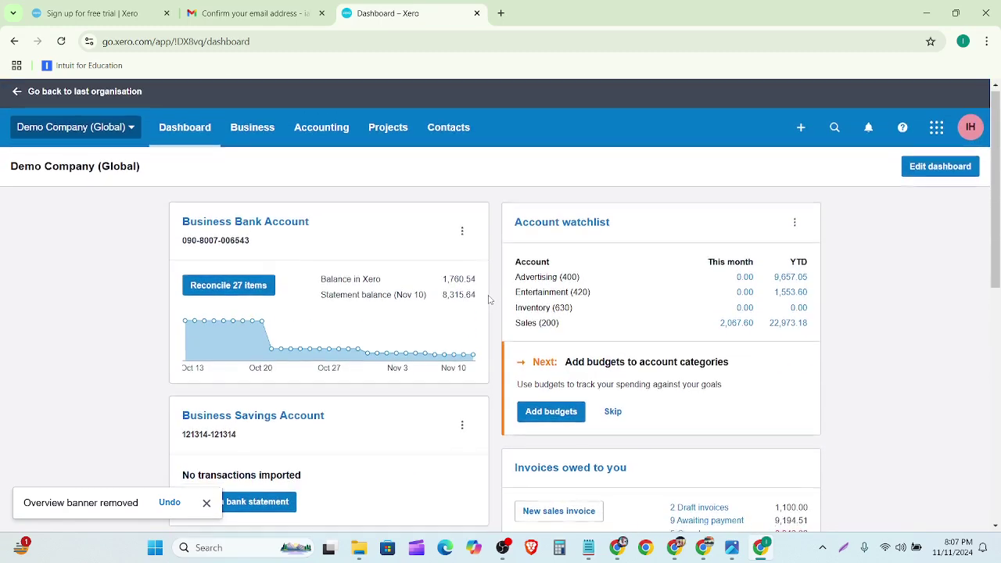
{"action": "scroll", "coordinate": [493, 299], "scroll_direction": "down", "scroll_amount": 3}
{"action": "scroll", "coordinate": [488, 299], "scroll_direction": "up", "scroll_amount": 3}
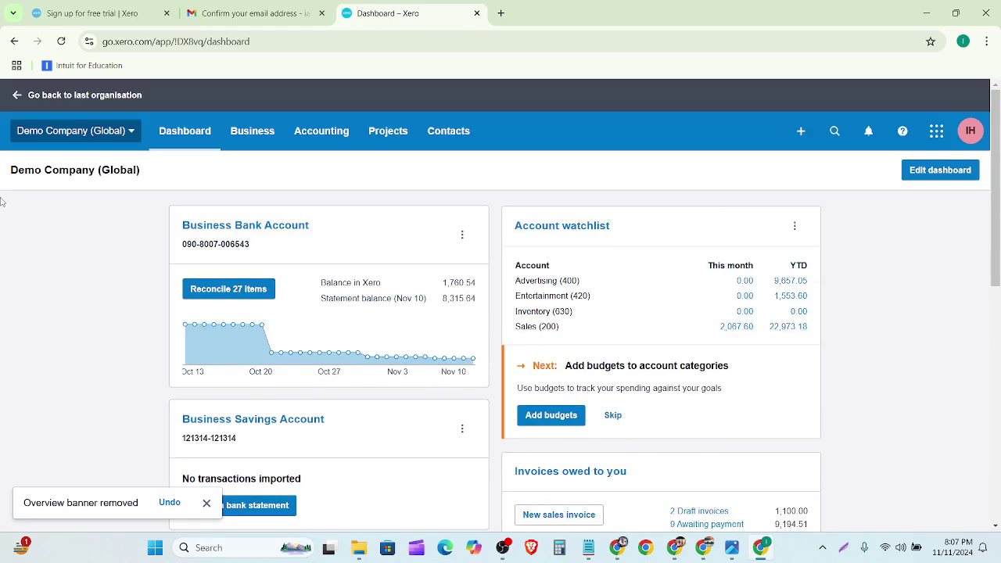
{"action": "left_click", "coordinate": [970, 137]}
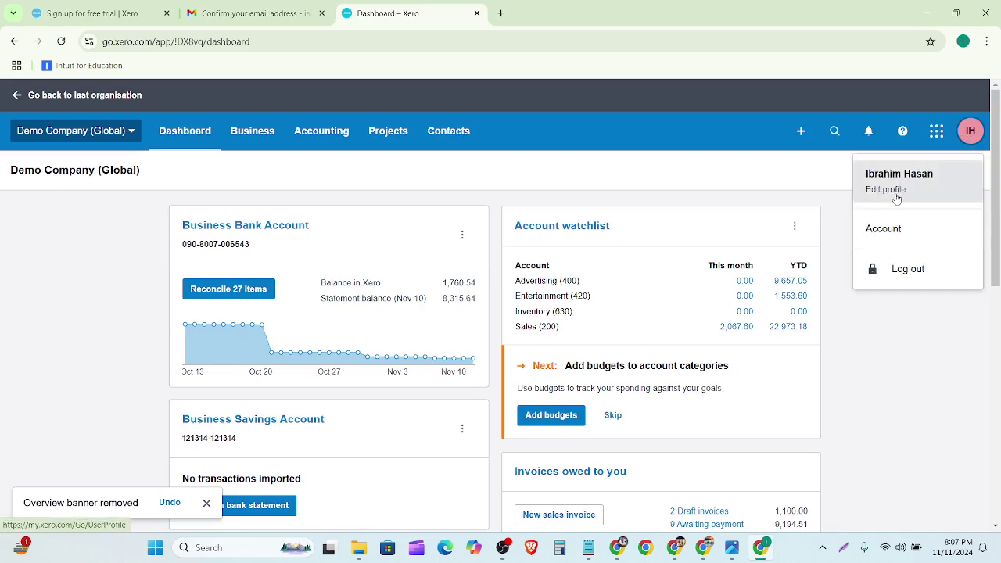
Go through Account settings to the My Xero home page listing SHOHAN SOLUTIONS in trial
{"action": "left_click", "coordinate": [892, 231]}
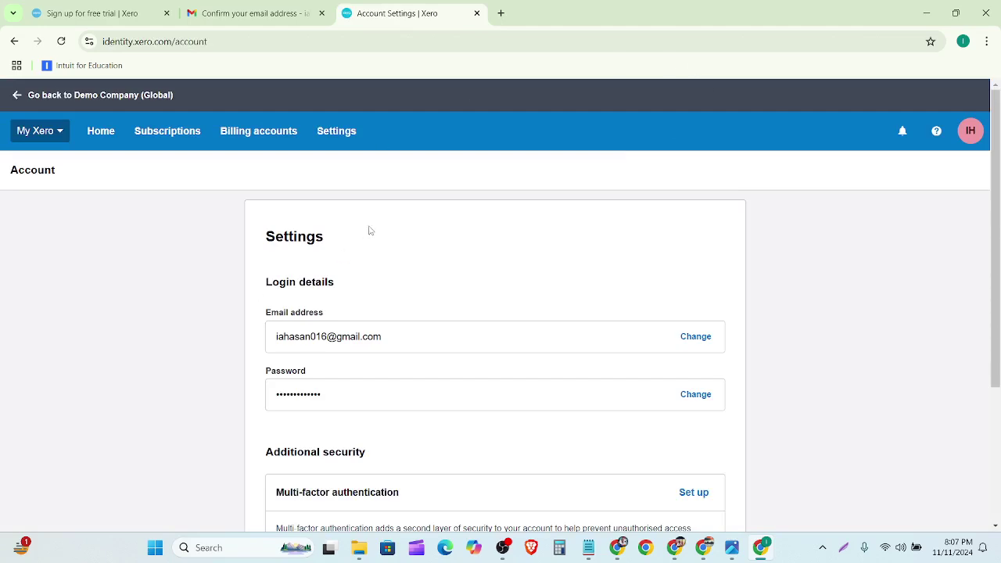
{"action": "scroll", "coordinate": [361, 234], "scroll_direction": "down", "scroll_amount": 3}
{"action": "scroll", "coordinate": [305, 446], "scroll_direction": "up", "scroll_amount": 3}
{"action": "left_click", "coordinate": [91, 132]}
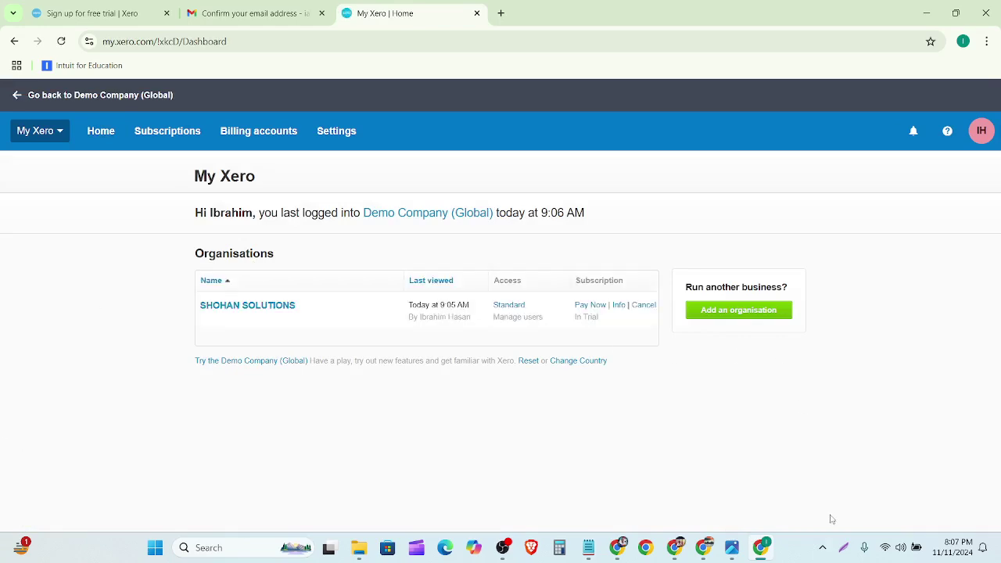
{"action": "left_click", "coordinate": [845, 546]}
{"action": "mouse_move", "coordinate": [0, 78]}
{"action": "left_mouse_down"}
{"action": "mouse_move", "coordinate": [10, 93]}
{"action": "mouse_move", "coordinate": [1000, 540]}
{"action": "left_mouse_up"}
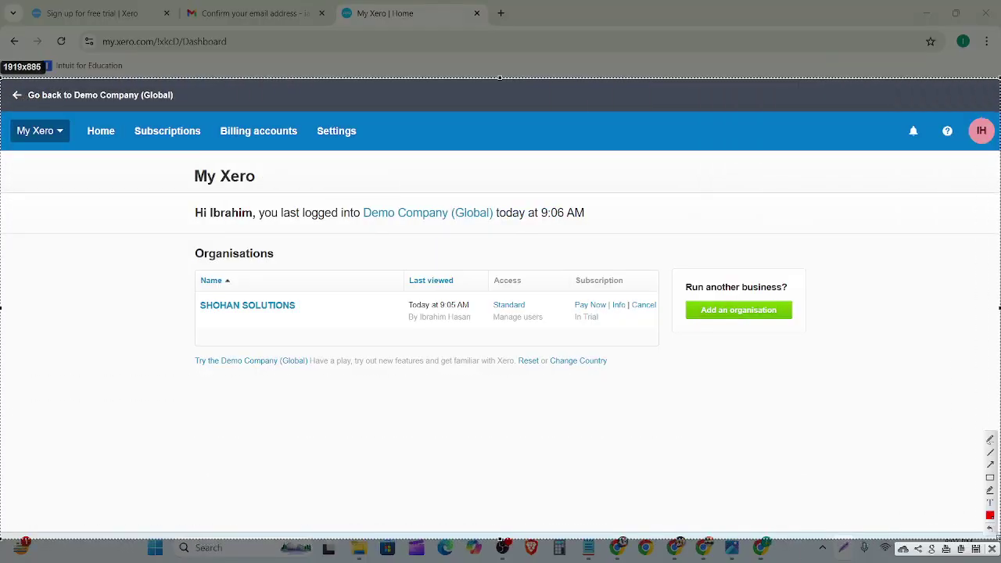
{"action": "left_click", "coordinate": [990, 489]}
{"action": "left_click_drag", "start_coordinate": [661, 262], "coordinate": [810, 357]}
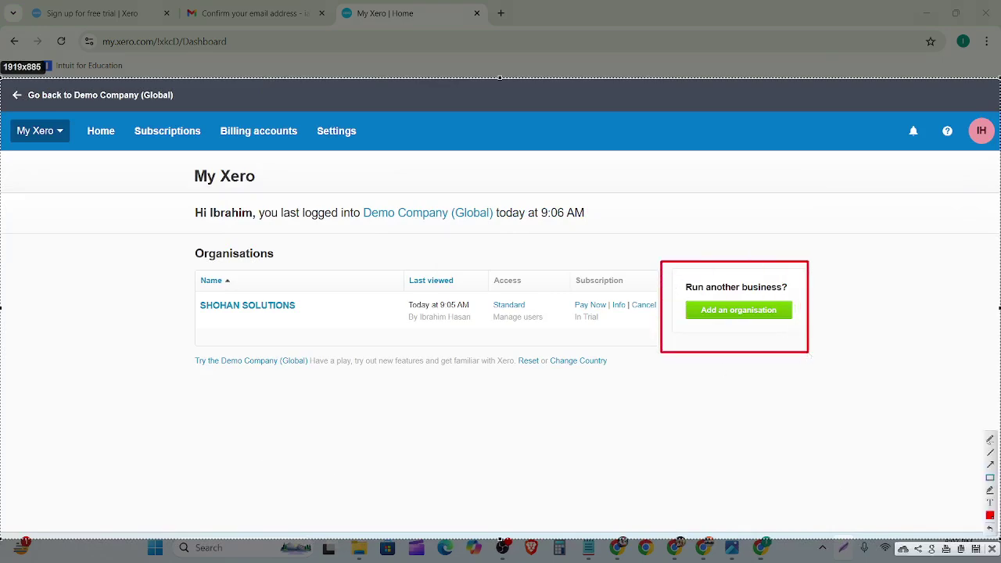
{"action": "left_click_drag", "start_coordinate": [669, 270], "coordinate": [802, 343]}
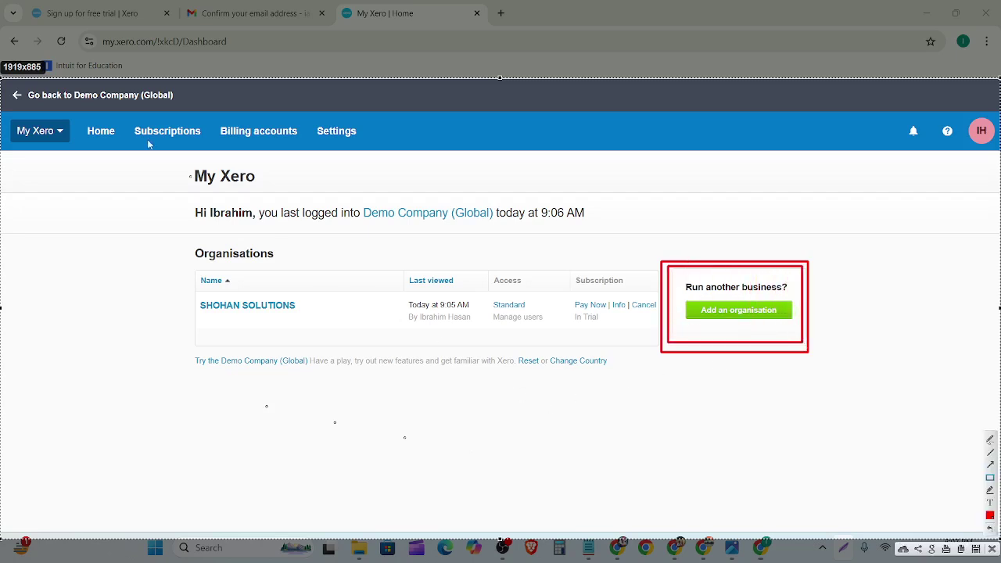
{"action": "left_click_drag", "start_coordinate": [3, 111], "coordinate": [85, 156]}
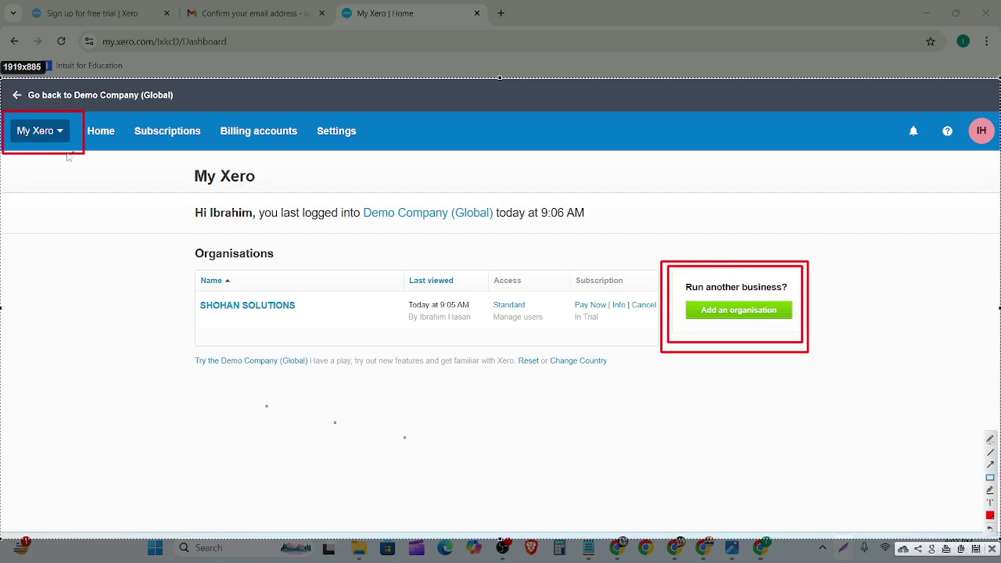
{"action": "left_click_drag", "start_coordinate": [13, 119], "coordinate": [55, 146]}
{"action": "left_click", "coordinate": [991, 466]}
{"action": "left_click_drag", "start_coordinate": [444, 449], "coordinate": [685, 321]}
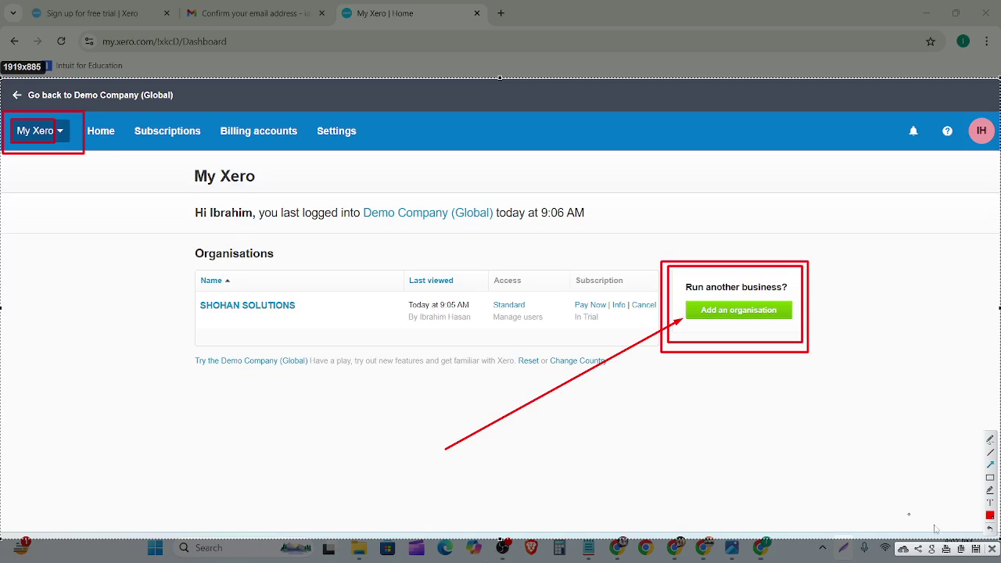
{"action": "left_click", "coordinate": [990, 480]}
{"action": "left_click_drag", "start_coordinate": [164, 239], "coordinate": [661, 400]}
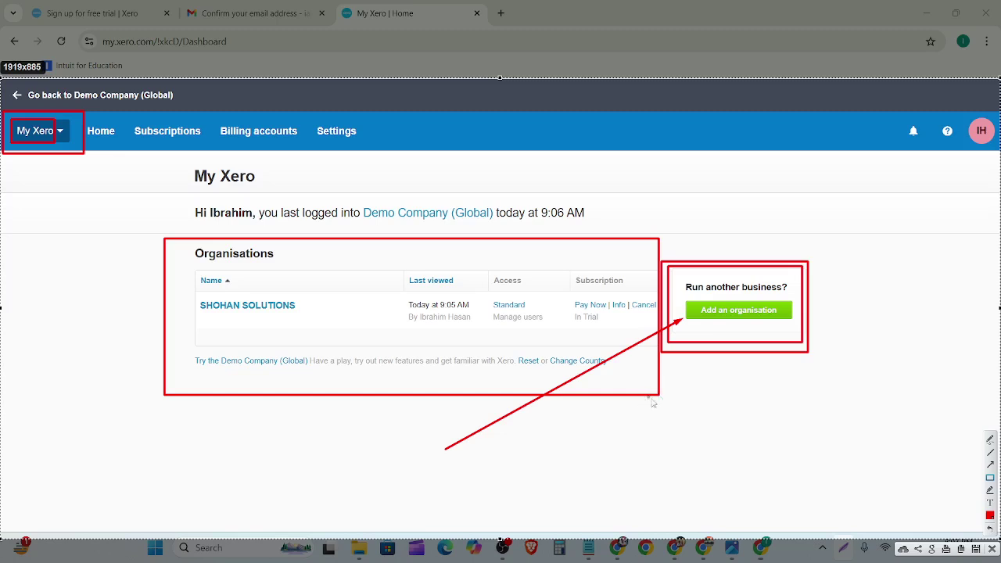
{"action": "left_click", "coordinate": [990, 465]}
{"action": "left_click_drag", "start_coordinate": [243, 460], "coordinate": [356, 336]}
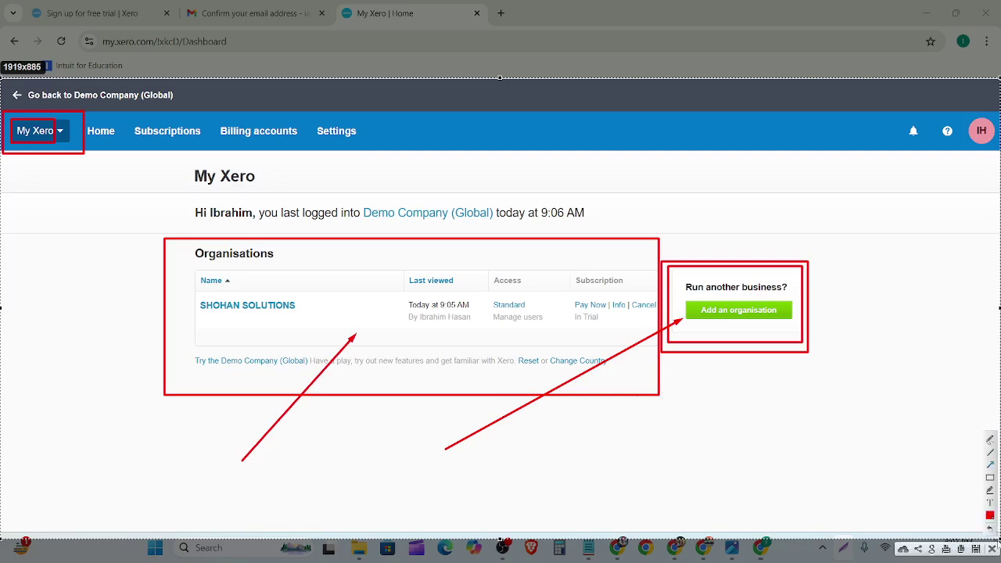
{"action": "left_click", "coordinate": [991, 548]}
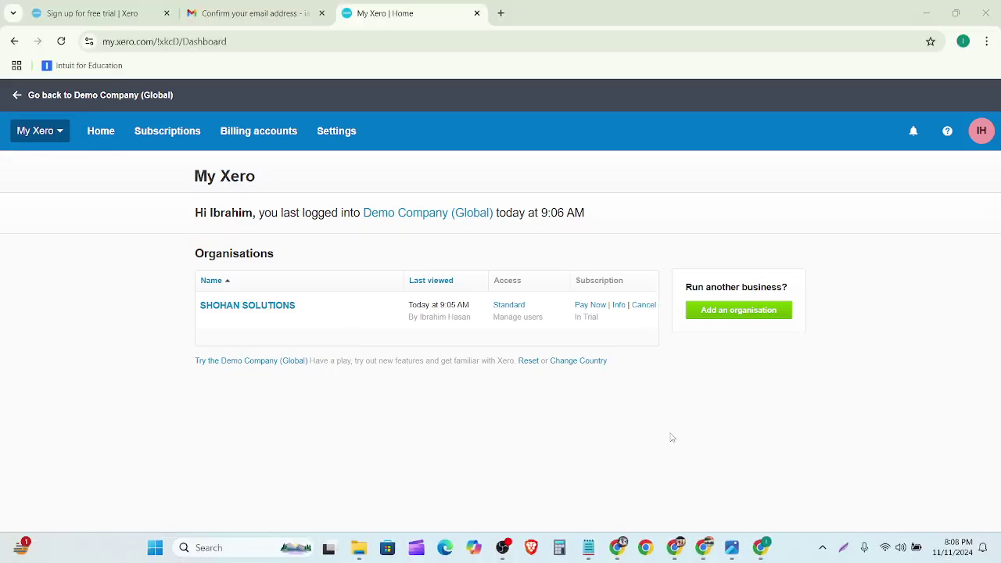